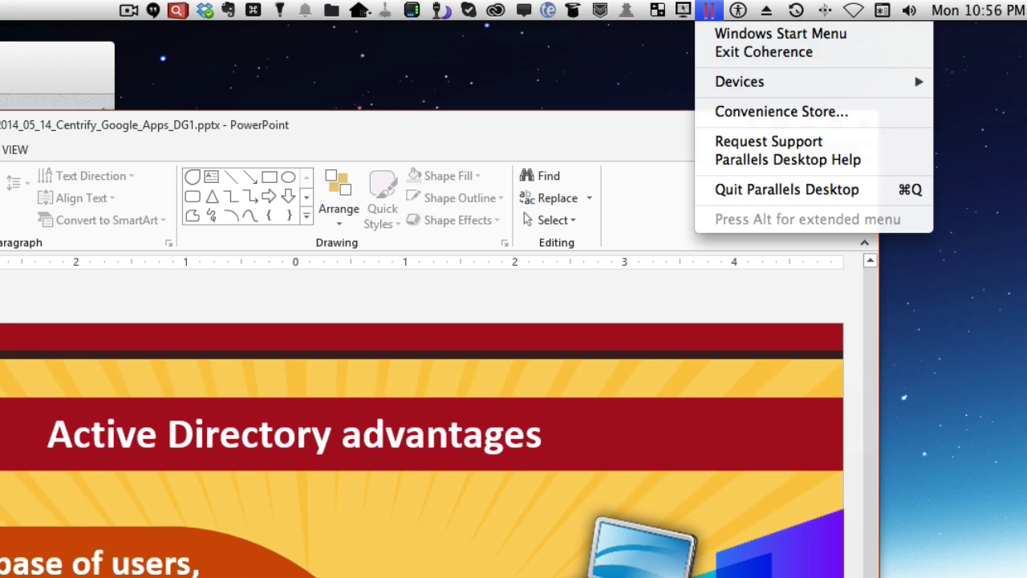
Restore the maximized presentation window to a smaller size and reposition it on the desktop
left_click(860, 4)
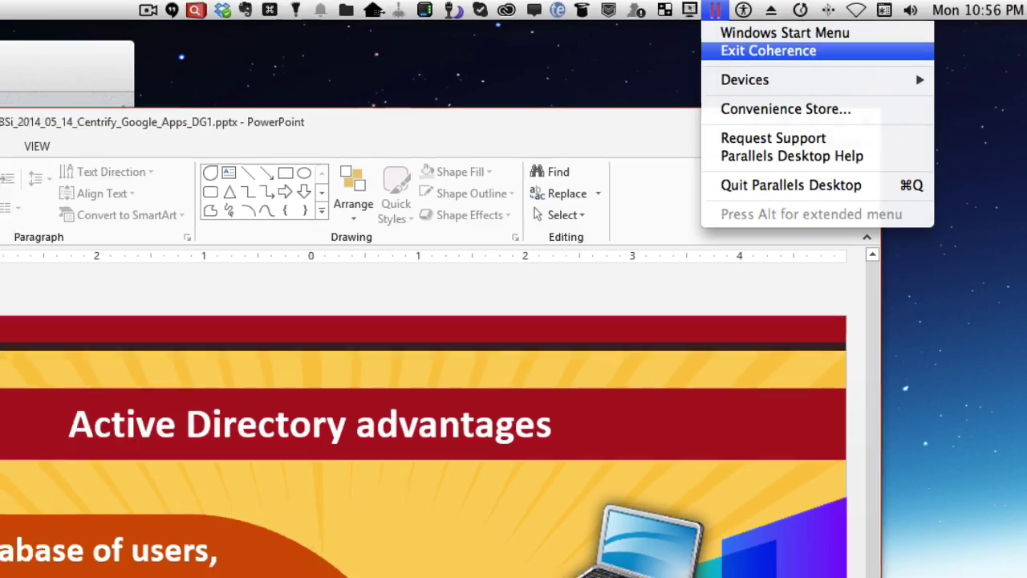
left_click(763, 52)
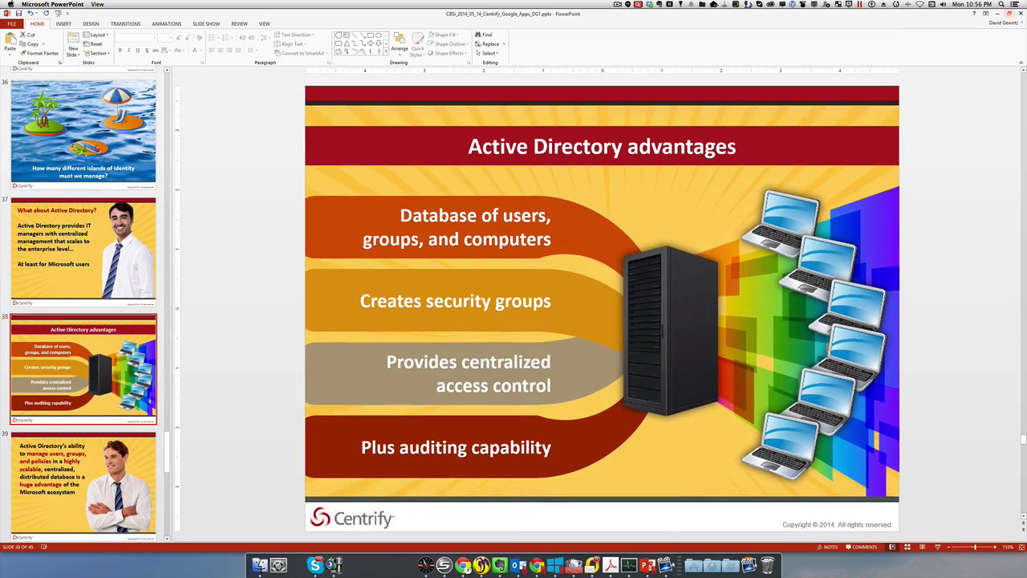
left_click(1010, 13)
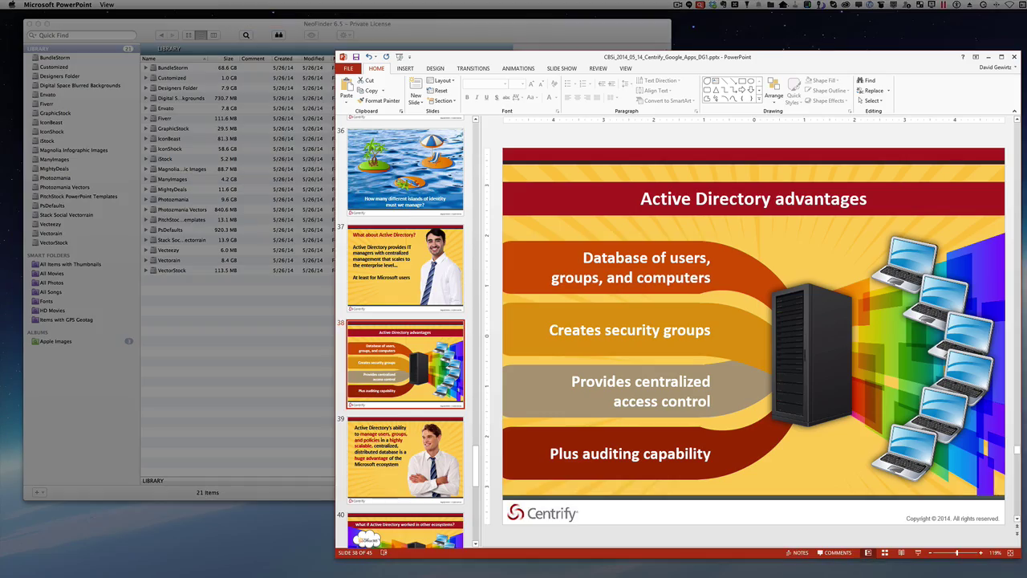
left_click_drag(777, 56, 707, 47)
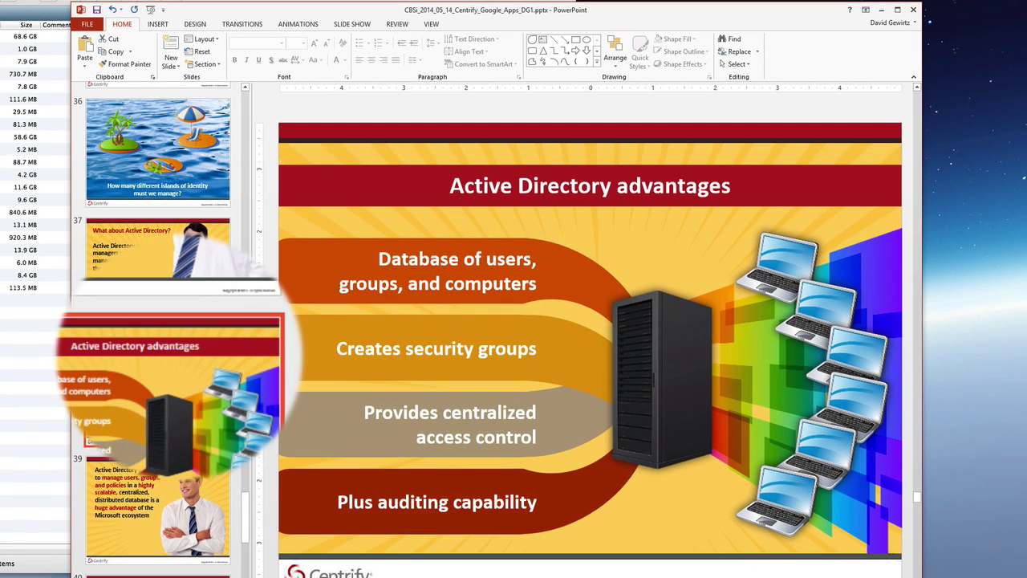
Add a new slide after slide 38 using the 7_Title Only layout
right_click(181, 357)
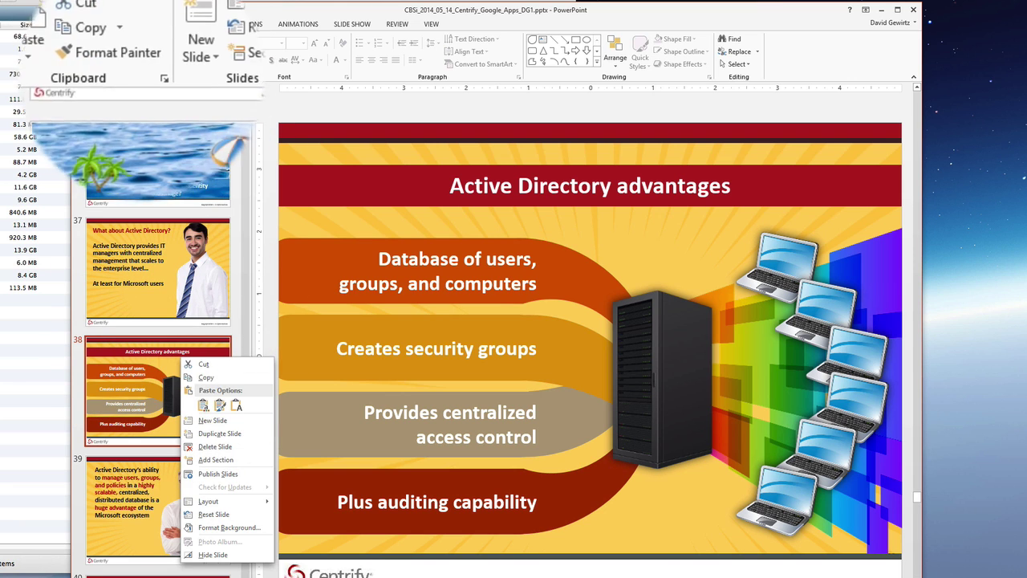
left_click(171, 64)
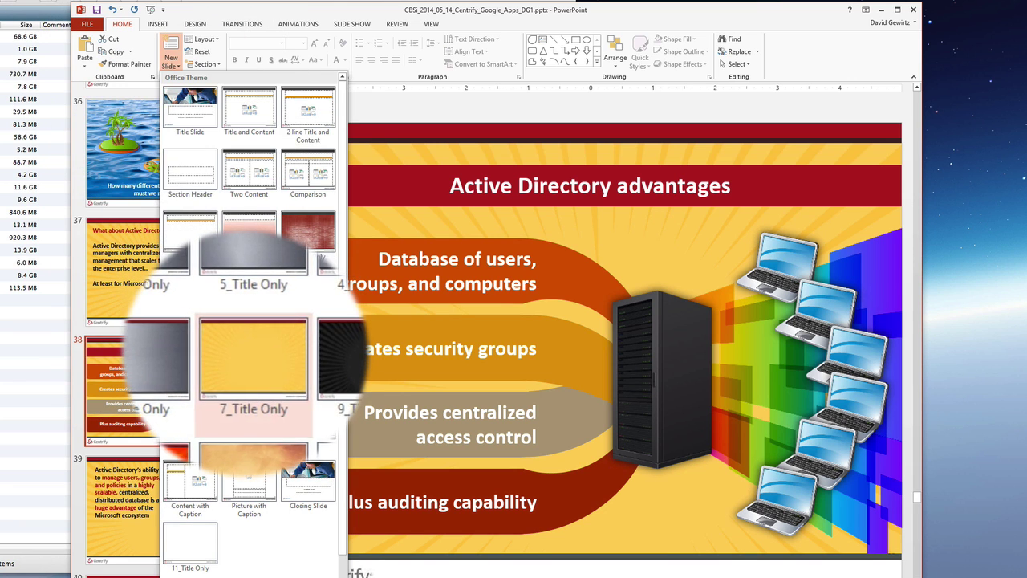
left_click(254, 369)
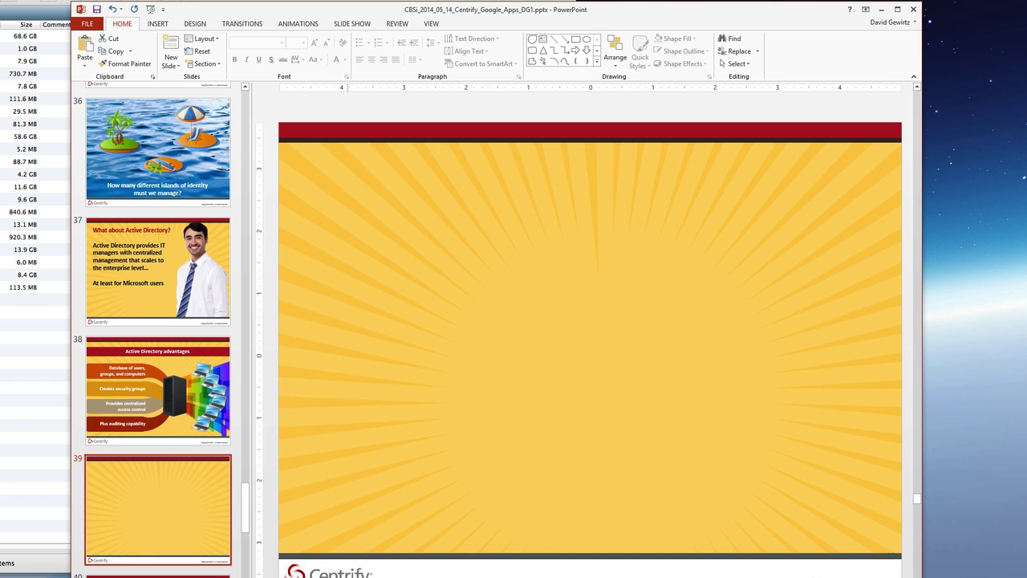
Draw a rectangle about 1.15" high and 1.4" wide in the upper-left part of the new slide
left_click(157, 23)
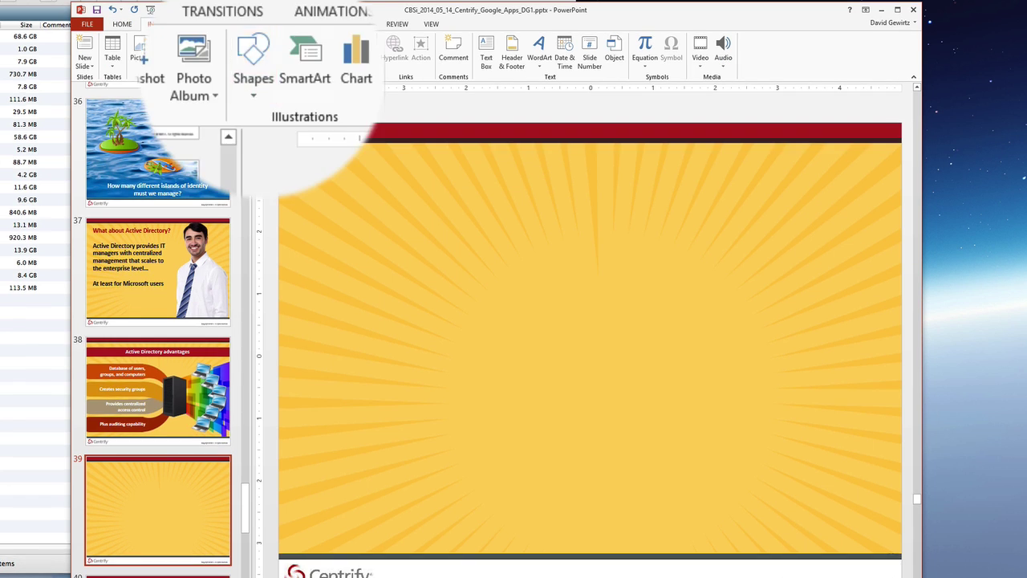
left_click(261, 58)
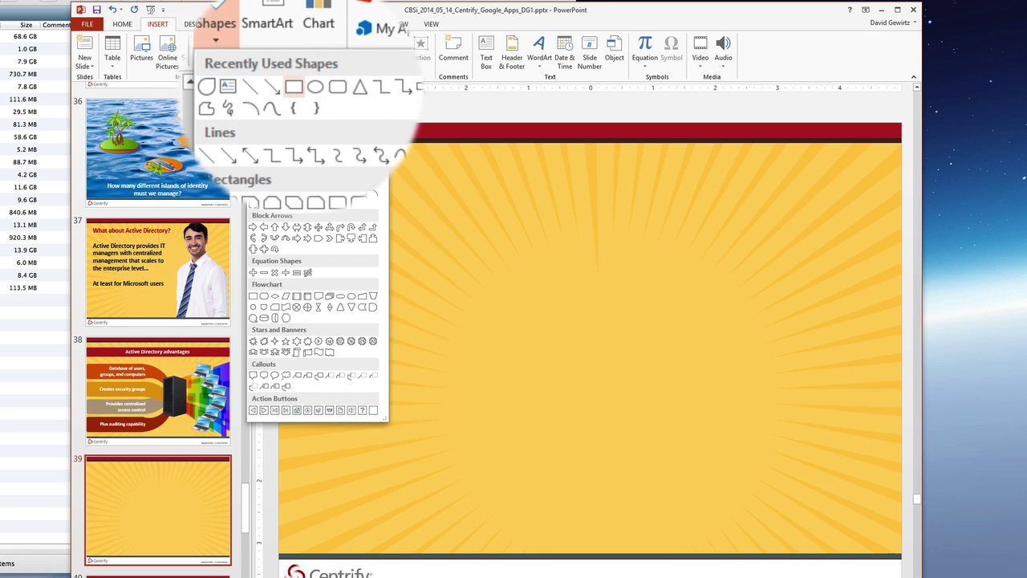
left_click(296, 89)
left_click_drag(430, 214, 518, 287)
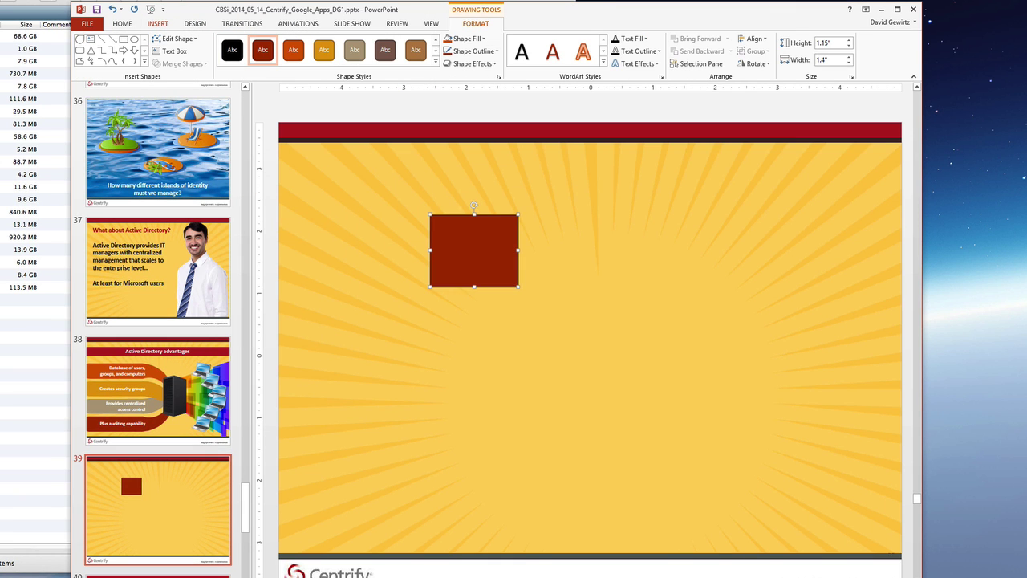
Draw a teardrop shape about 1.34" high and 1.33" wide just to the right of the rectangle
left_click(158, 23)
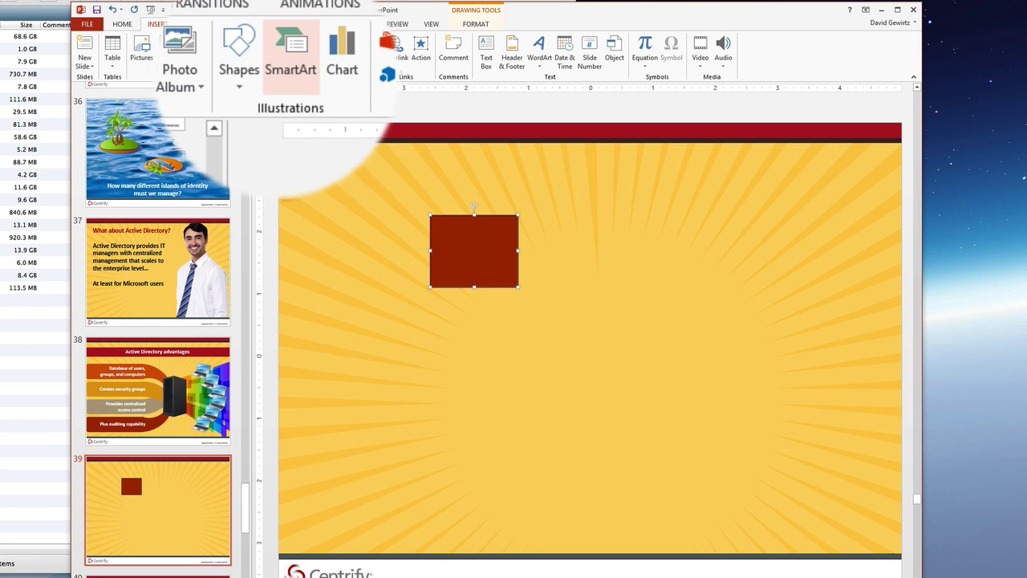
left_click(182, 50)
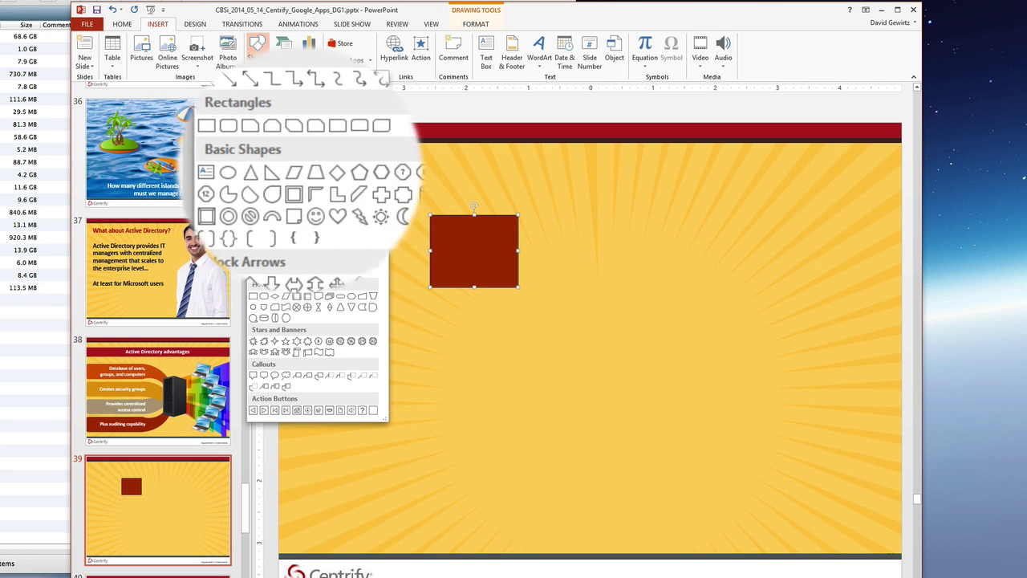
left_click(285, 183)
left_click_drag(547, 179, 630, 265)
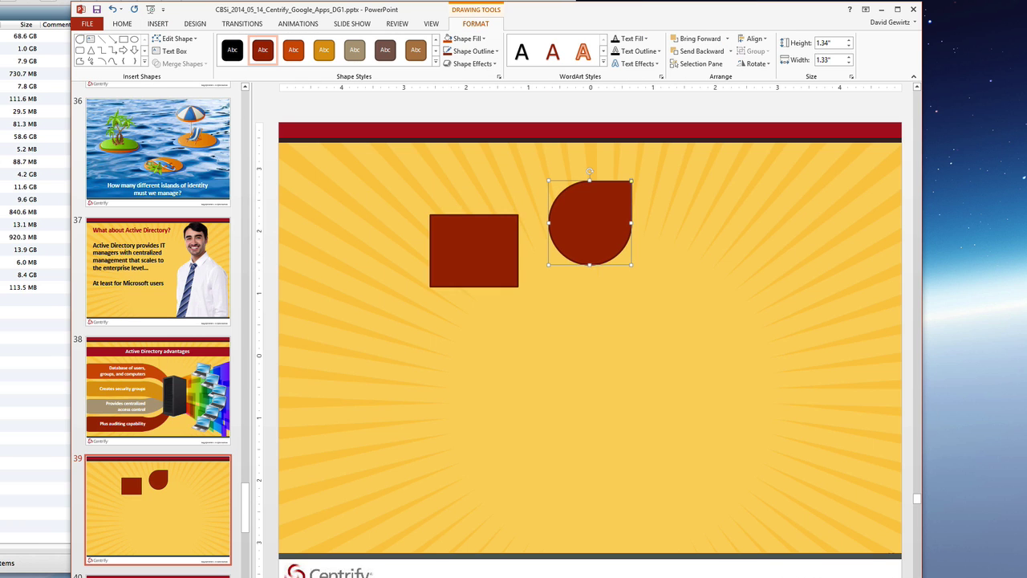
Apply the glossy gold beveled shape style to both the rectangle and the teardrop
left_click(483, 239, "shift")
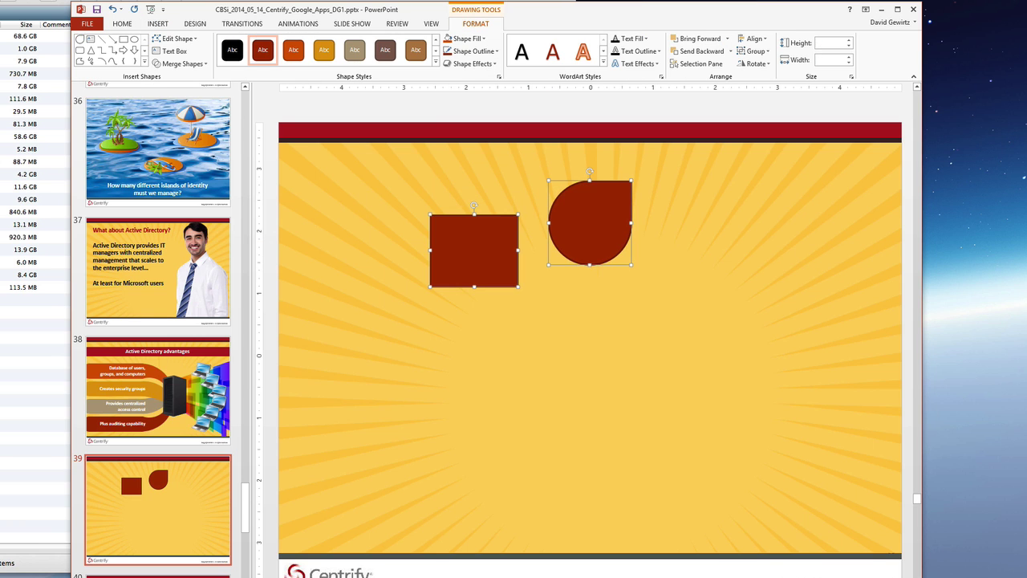
left_click(436, 63)
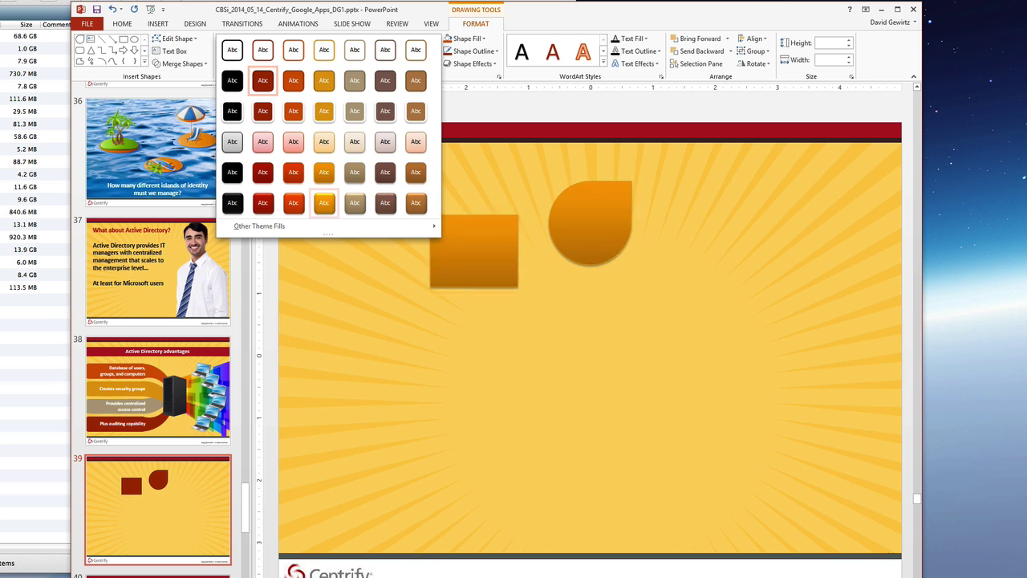
left_click(324, 202)
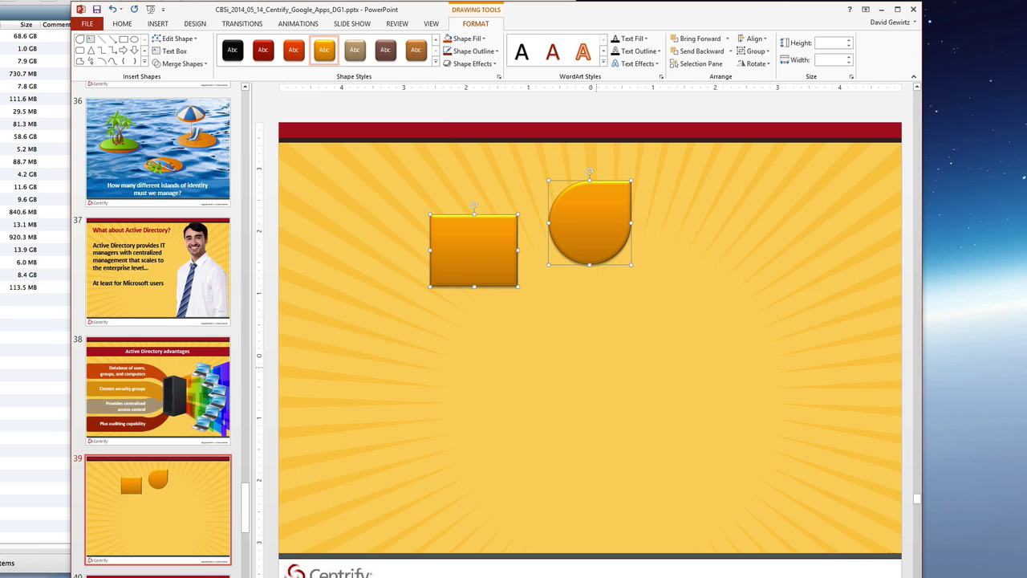
key("Escape")
Move the teardrop so it overlaps the upper-right area of the rectangle
left_click_drag(590, 225, 504, 229)
key("Escape")
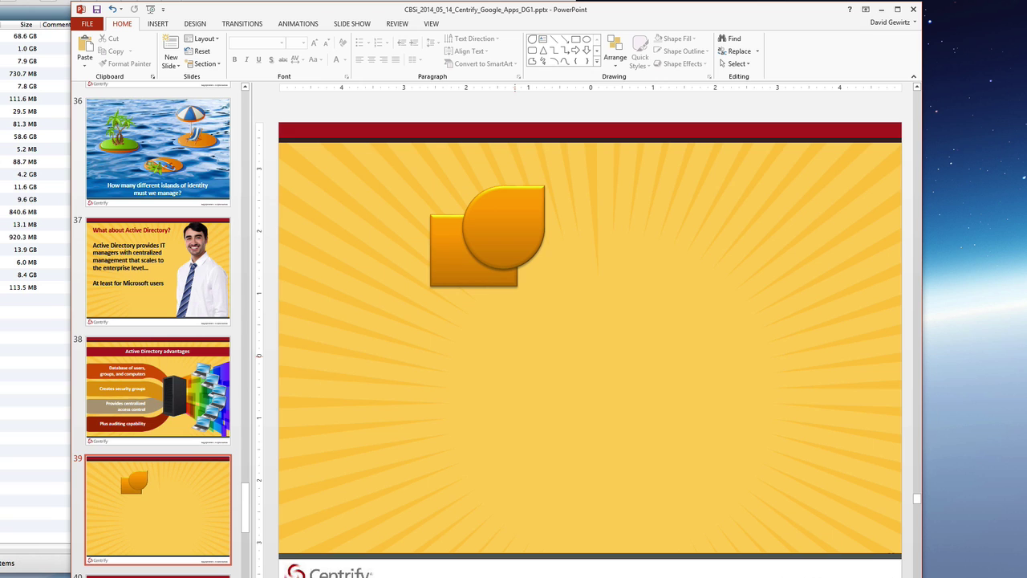
mouse_move(508, 247)
left_mouse_down()
mouse_move(483, 261)
mouse_move(494, 233)
mouse_move(519, 241)
left_mouse_up()
Merge the rectangle and teardrop into one shape with Union and move it toward the slide's left side
left_click(445, 263, "shift")
left_click(180, 63)
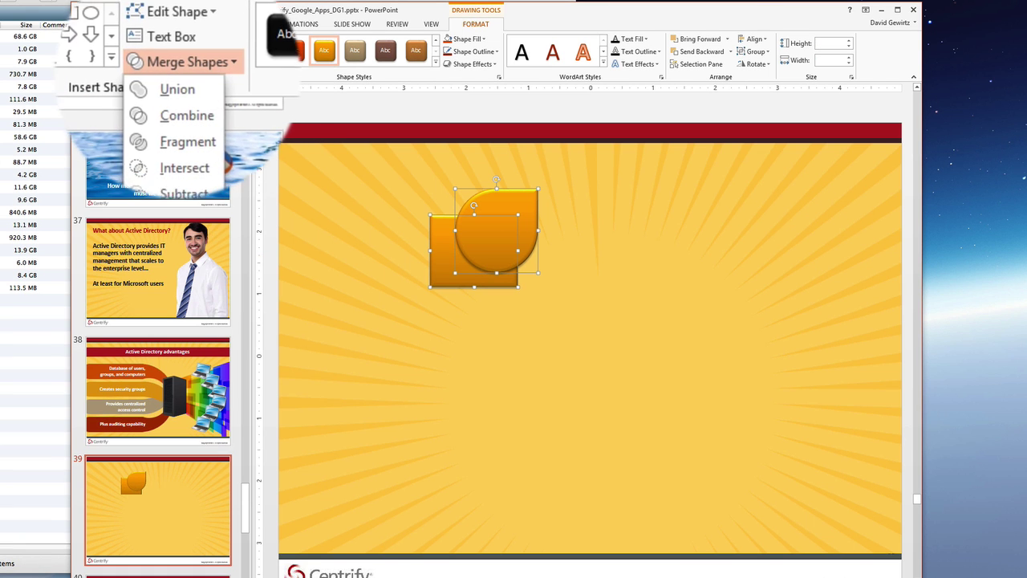
left_click(178, 77)
left_click(556, 241)
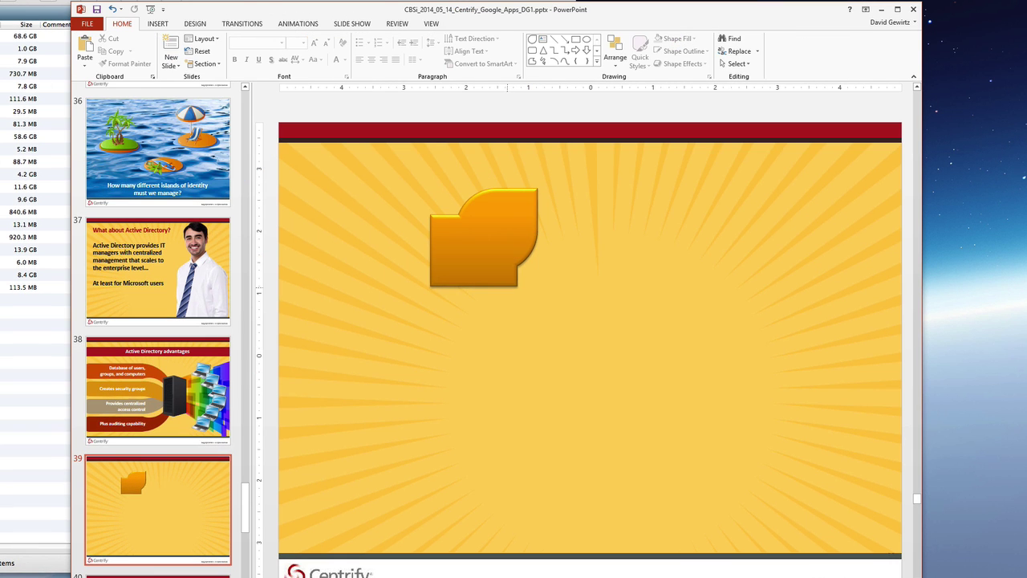
left_click_drag(488, 245, 411, 247)
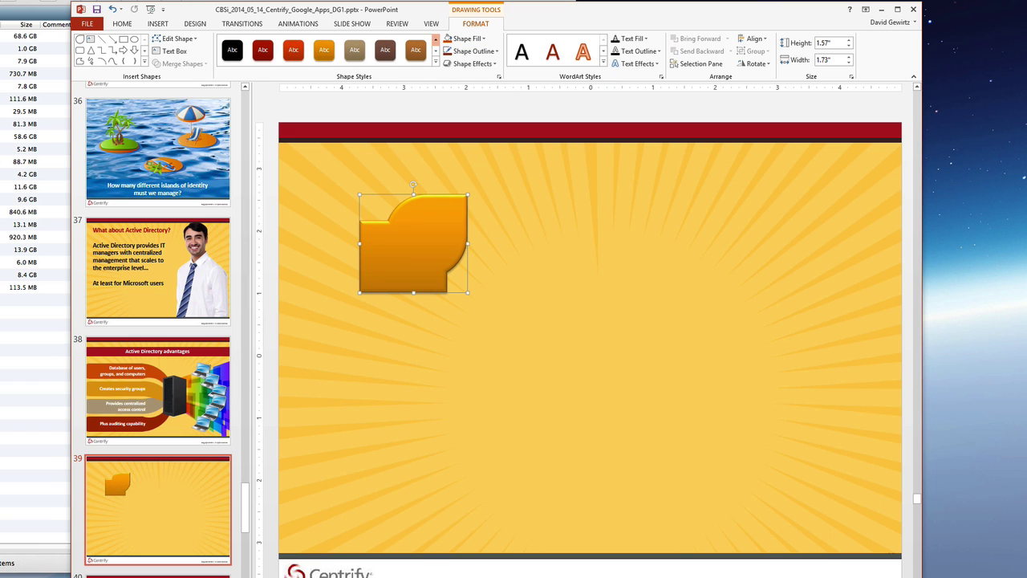
Try brown, red-orange, pale beige and white-outlined brown styles on the merged shape, and reapply the glossy gold style
left_click(416, 50)
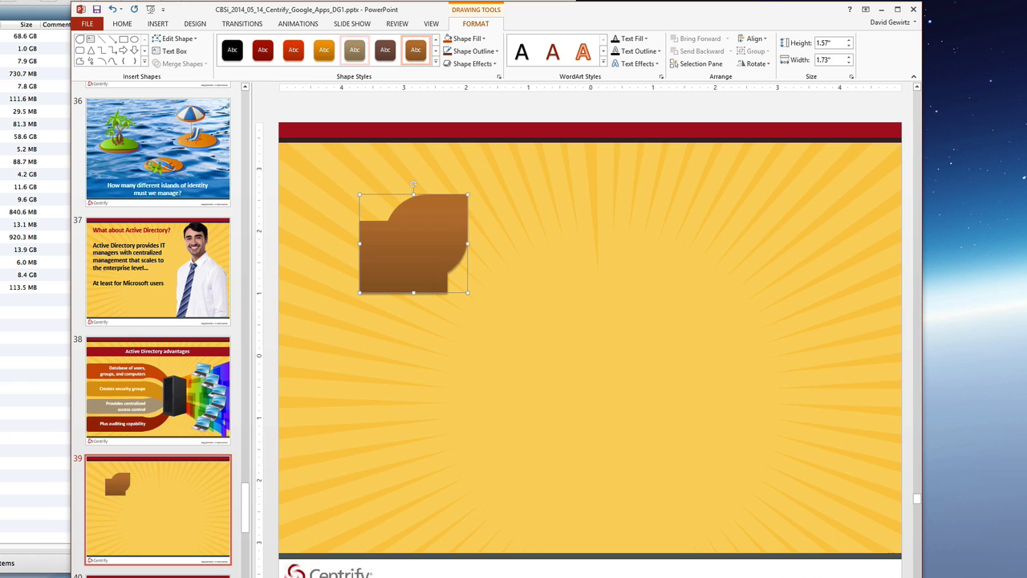
left_click(294, 50)
left_click(435, 63)
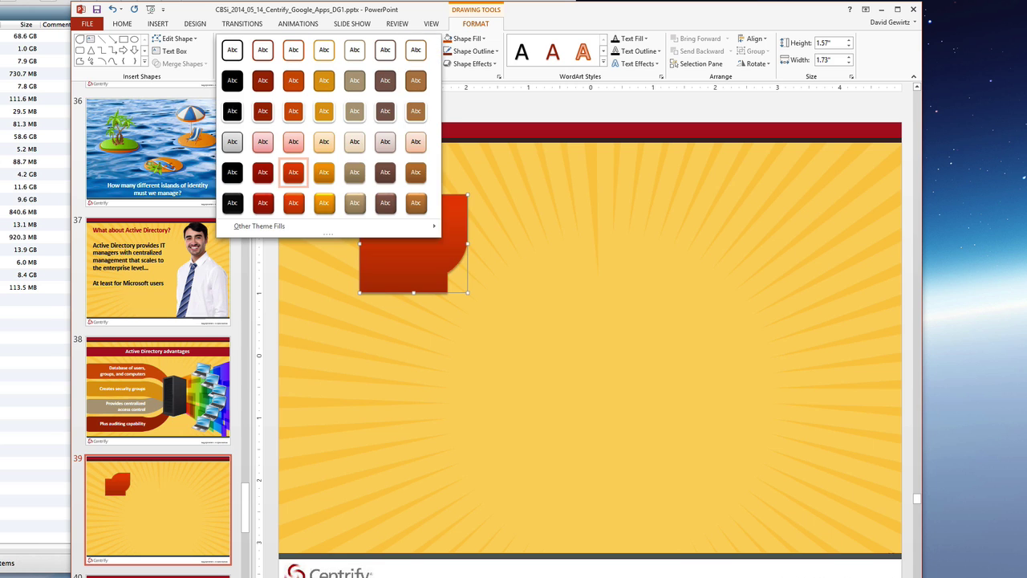
left_click(354, 141)
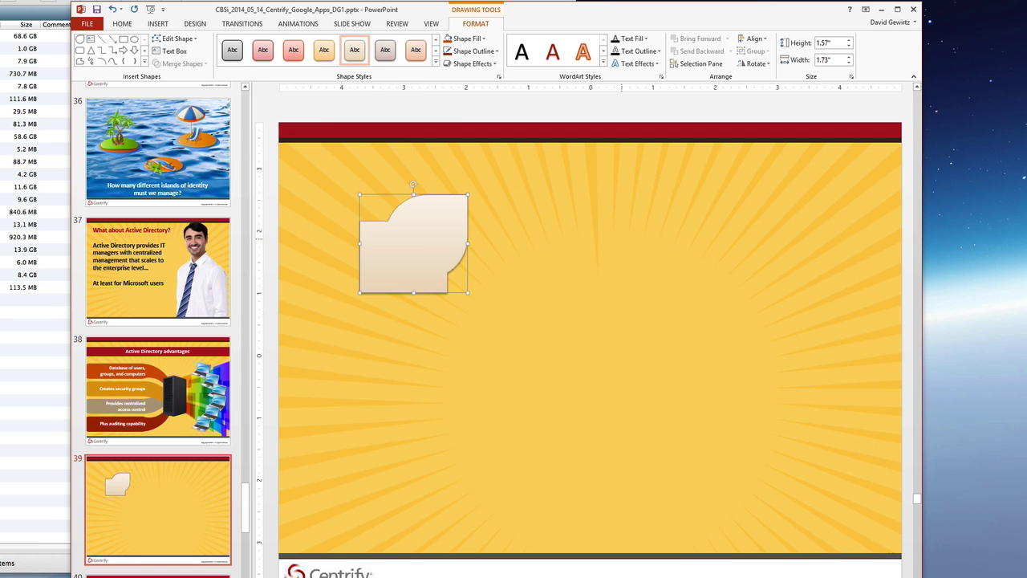
left_click(435, 63)
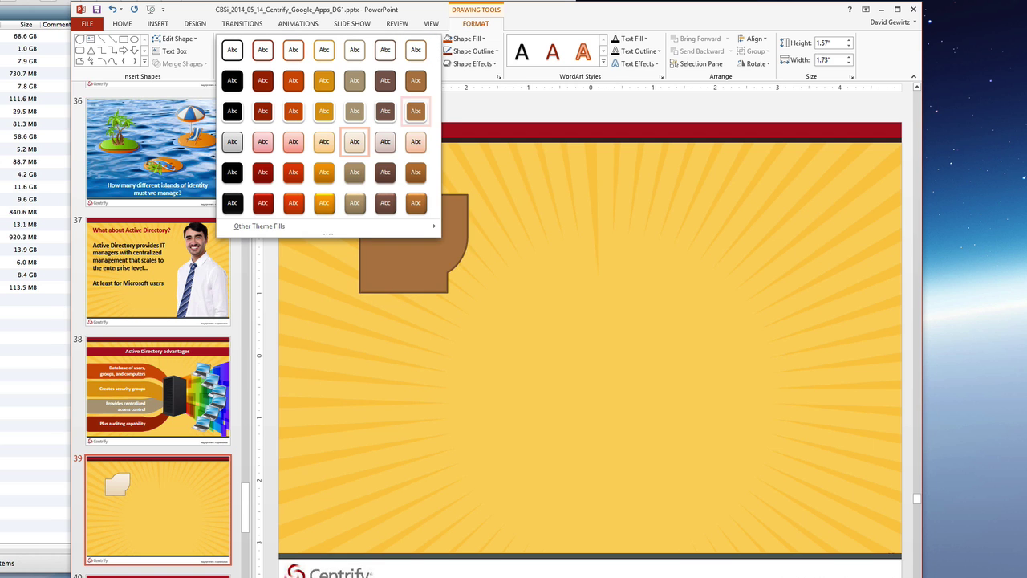
left_click(416, 111)
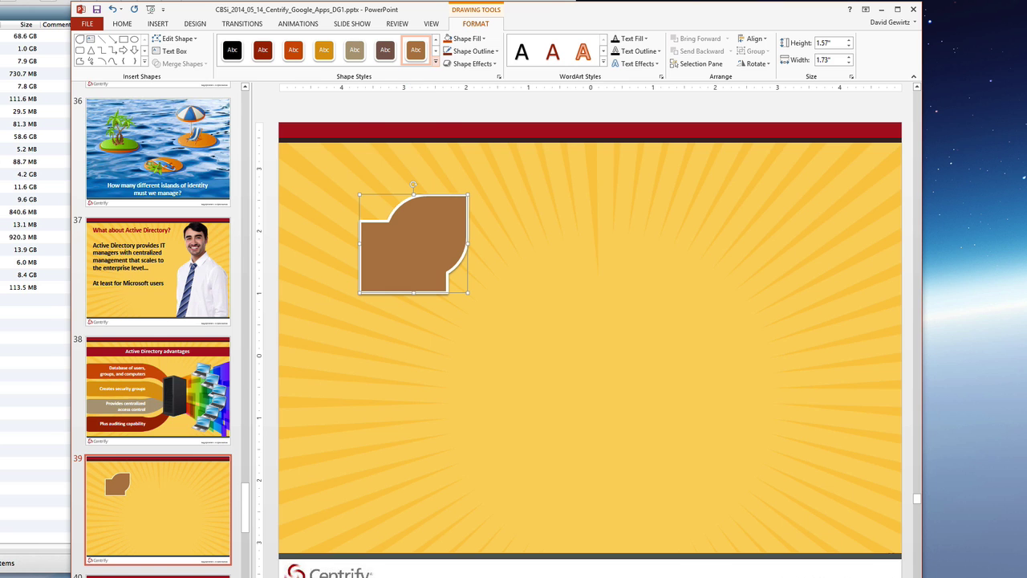
left_click(435, 62)
left_click(324, 202)
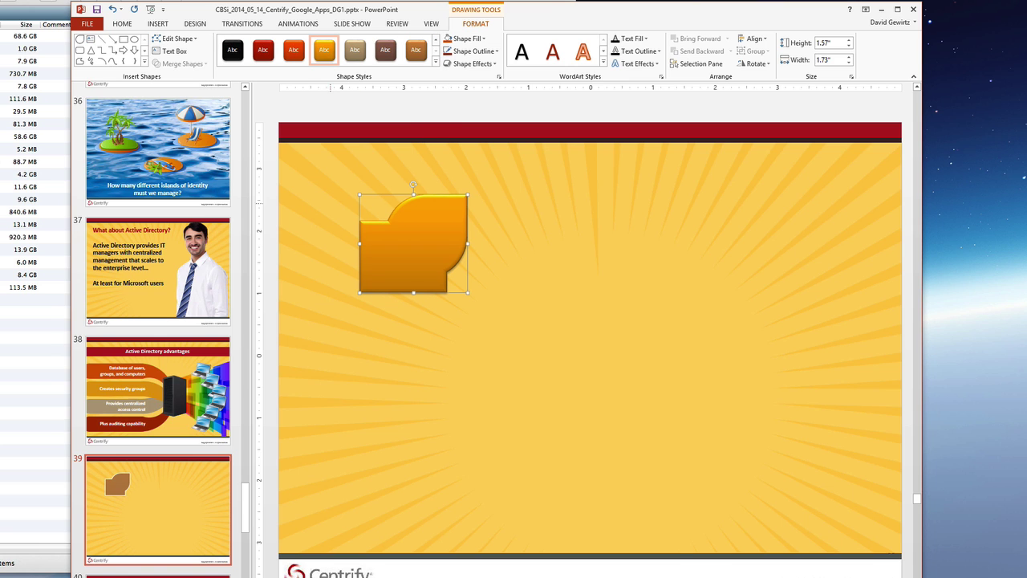
Enlarge the merged shape to about 4.13" high and 5.63" wide
left_click_drag(468, 292, 636, 398)
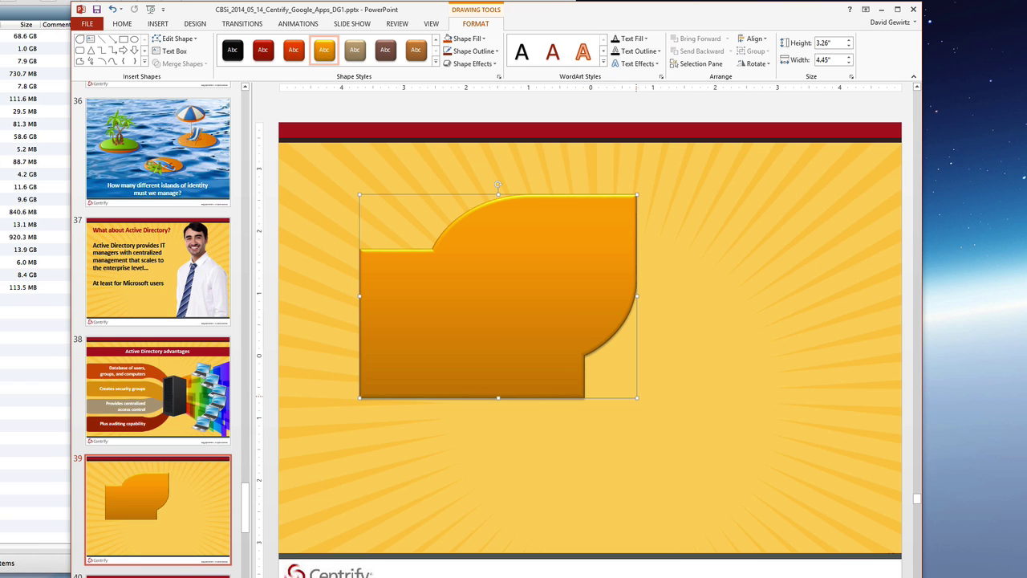
left_click_drag(637, 397, 711, 452)
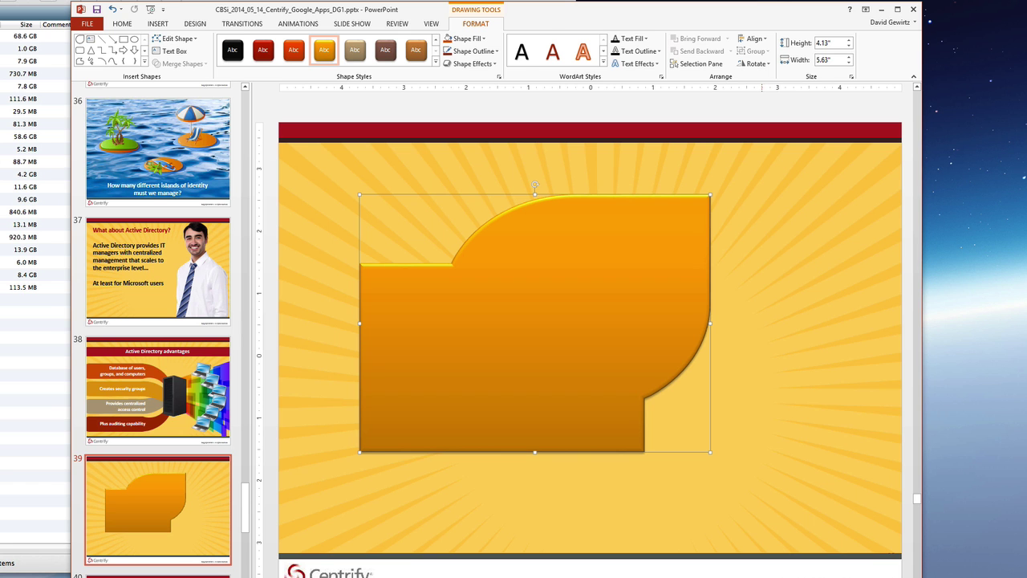
key("Escape")
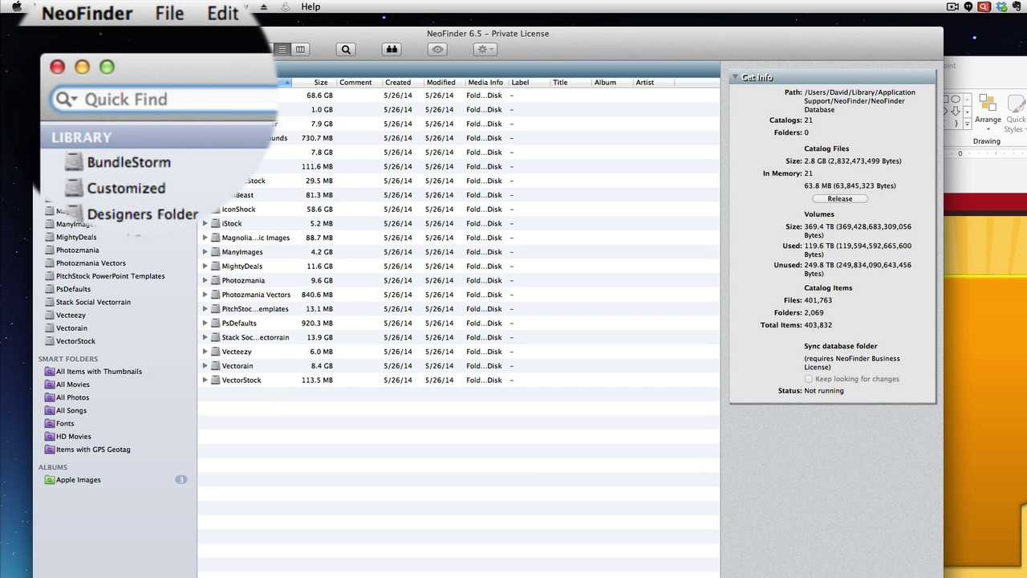
Search the image library for "wifi" and preview the wifi.ai computer-monitor artwork among the results
type("wifi")
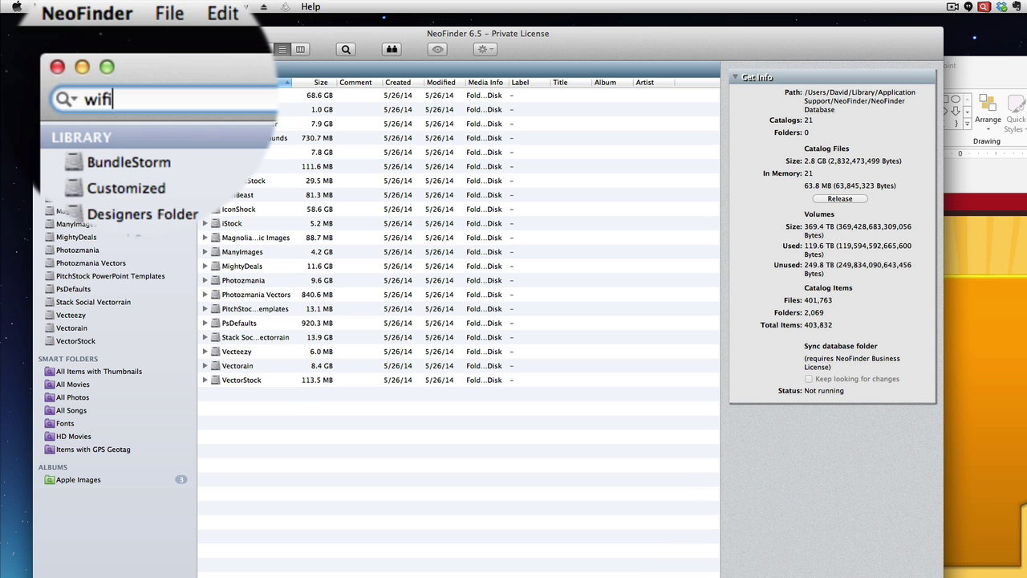
key("Return")
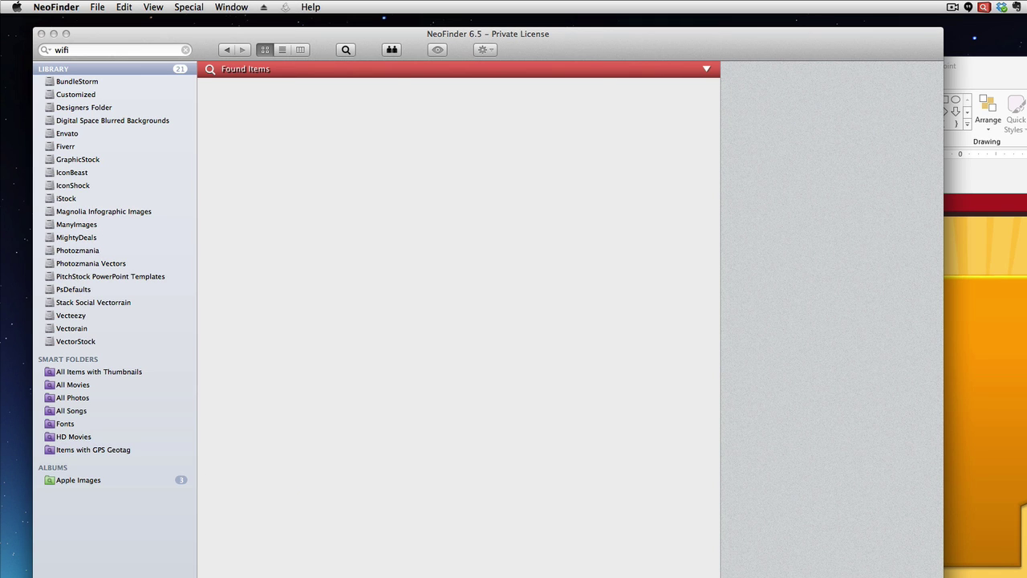
scroll(401, 328, "down", 15)
scroll(407, 327, "down", 15)
left_click(508, 239)
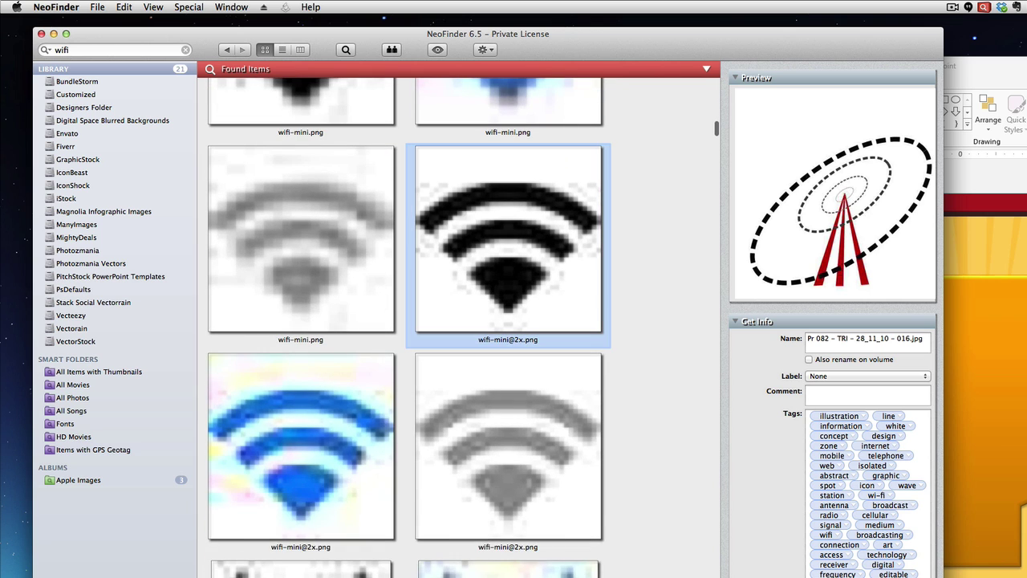
scroll(508, 245, "down", 7)
left_click(508, 245)
scroll(406, 327, "down", 12)
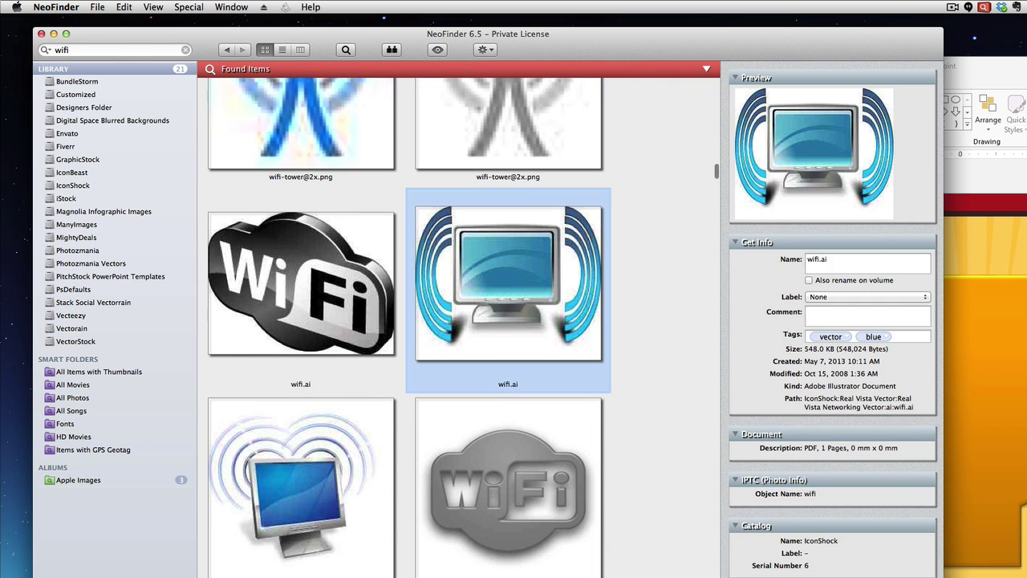
left_click(301, 265)
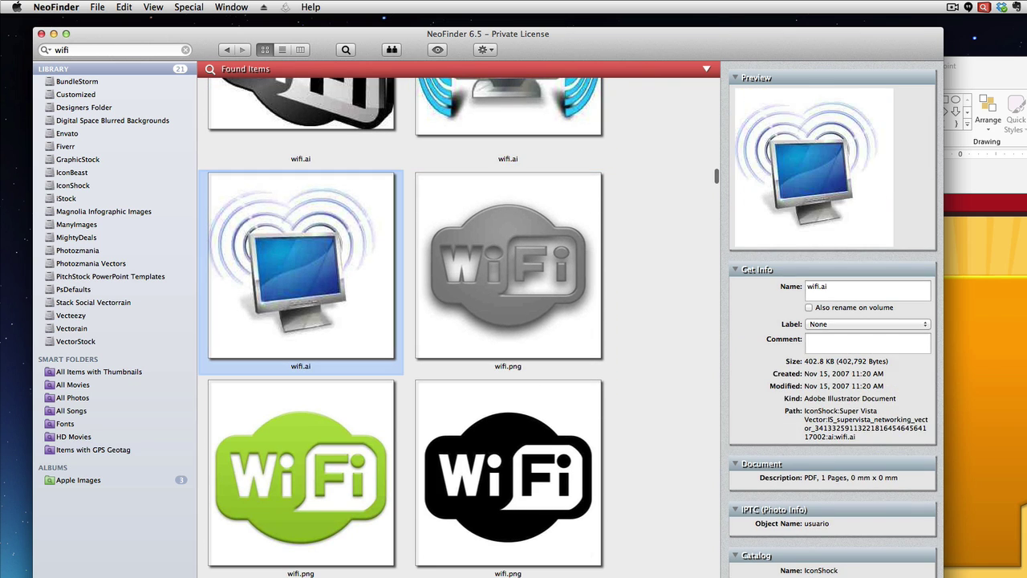
Examine the wifi_256.png and wifi_512 icon variants in the search results, comparing the monitor and WiFi logo designs
scroll(406, 327, "down", 6)
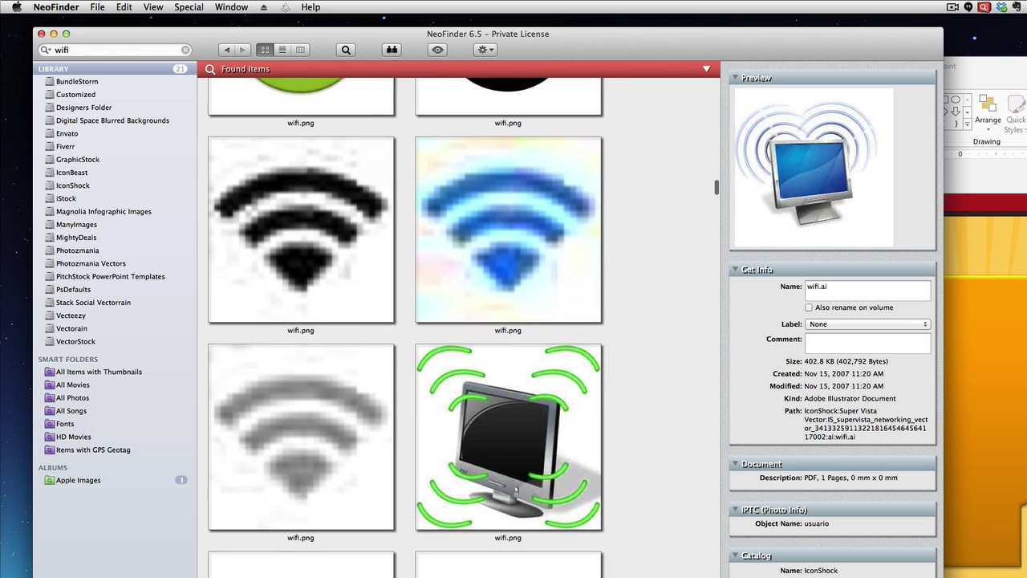
scroll(457, 327, "down", 8)
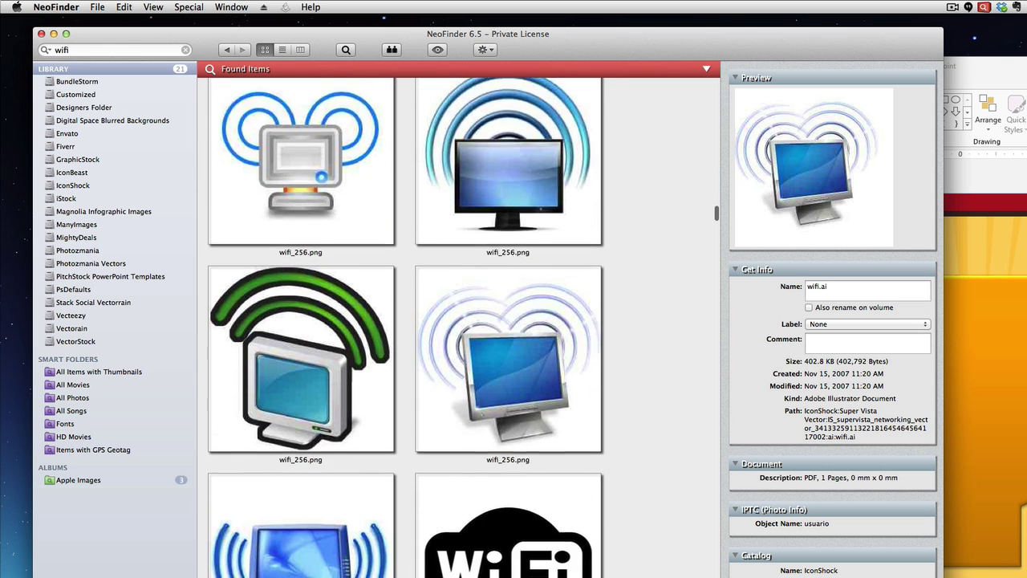
scroll(458, 328, "up", 2)
left_click(301, 349)
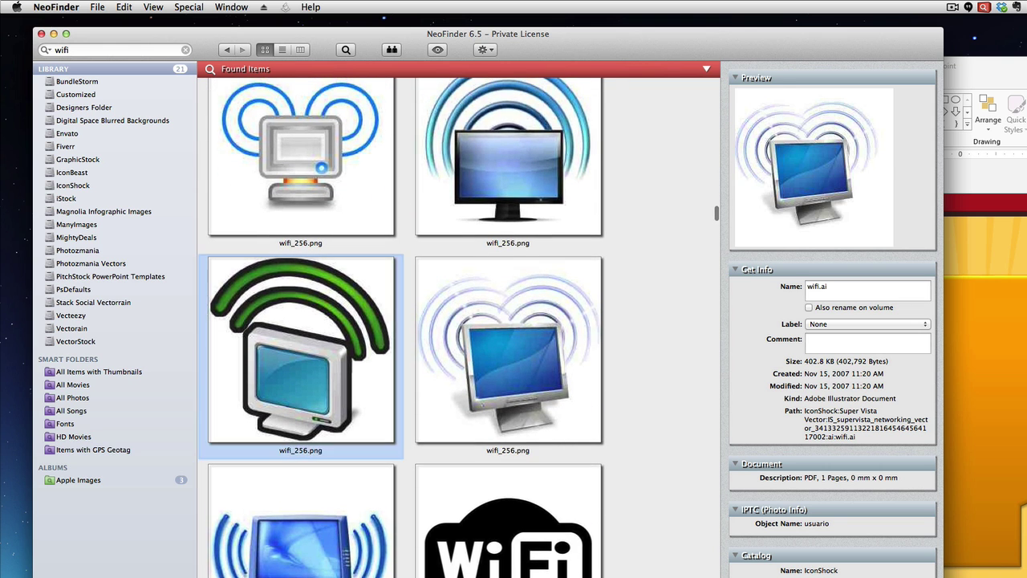
scroll(457, 327, "down", 10)
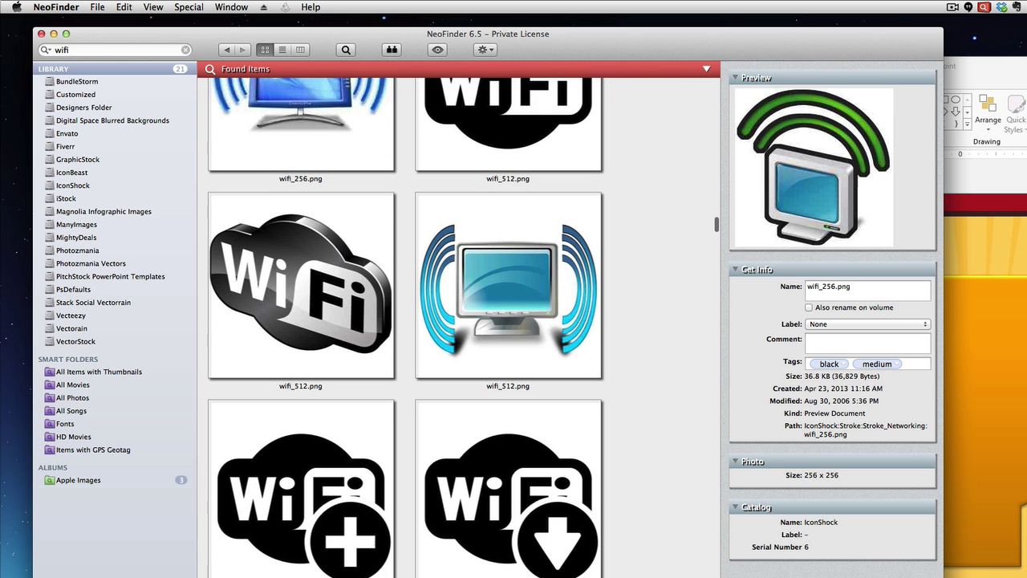
scroll(458, 328, "down", 15)
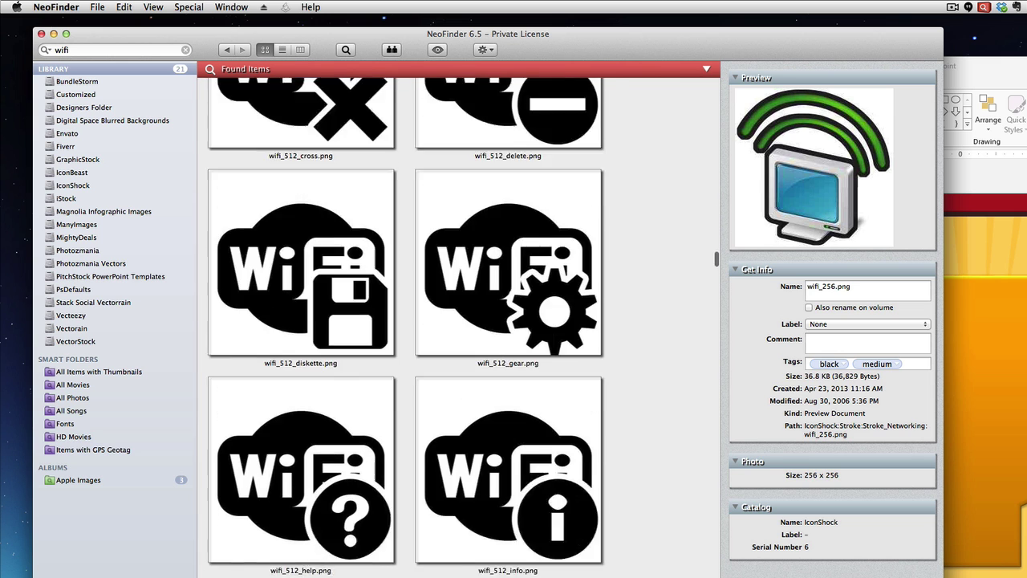
scroll(458, 328, "up", 5)
scroll(458, 327, "up", 10)
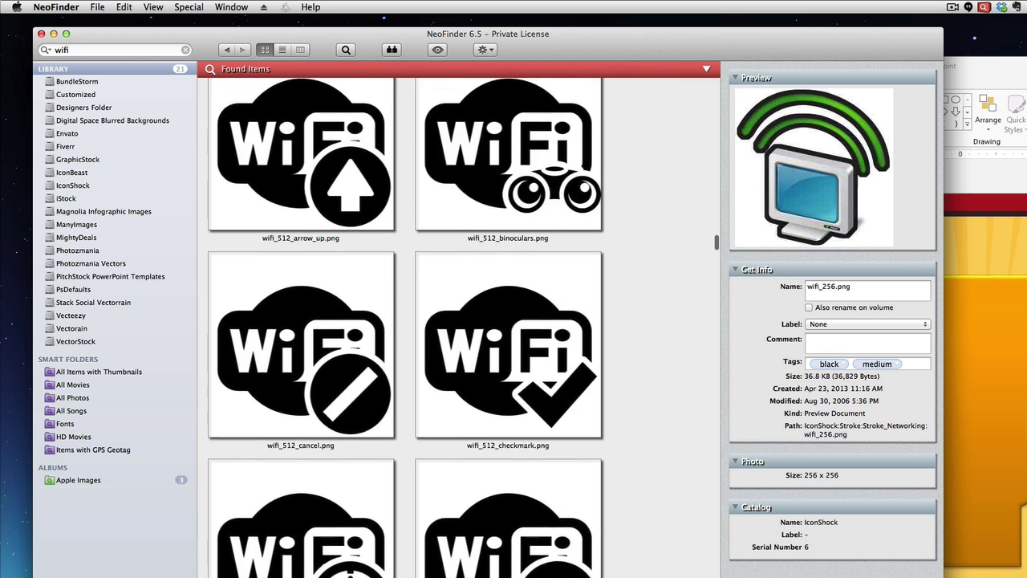
scroll(458, 328, "up", 5)
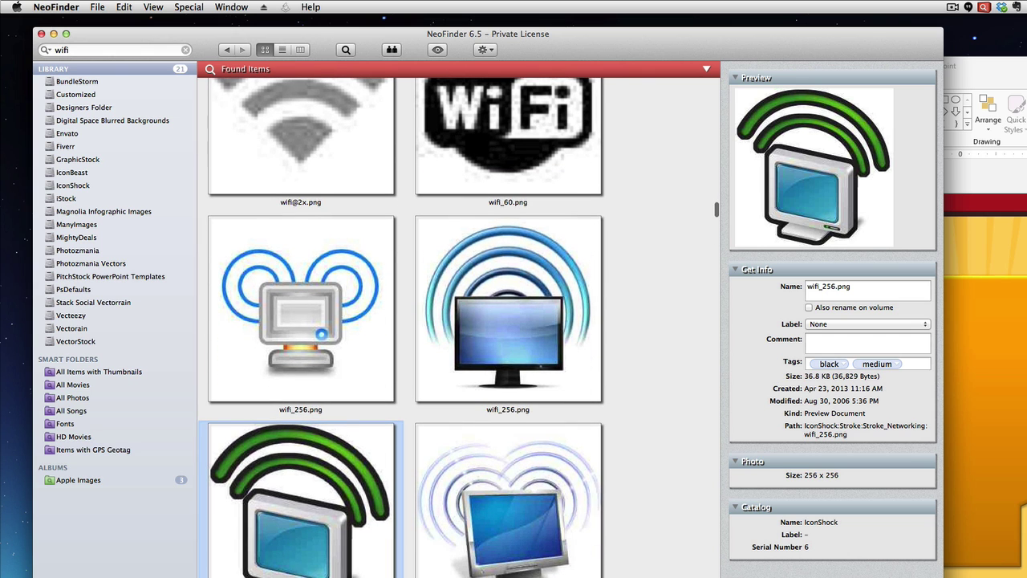
left_click(301, 309)
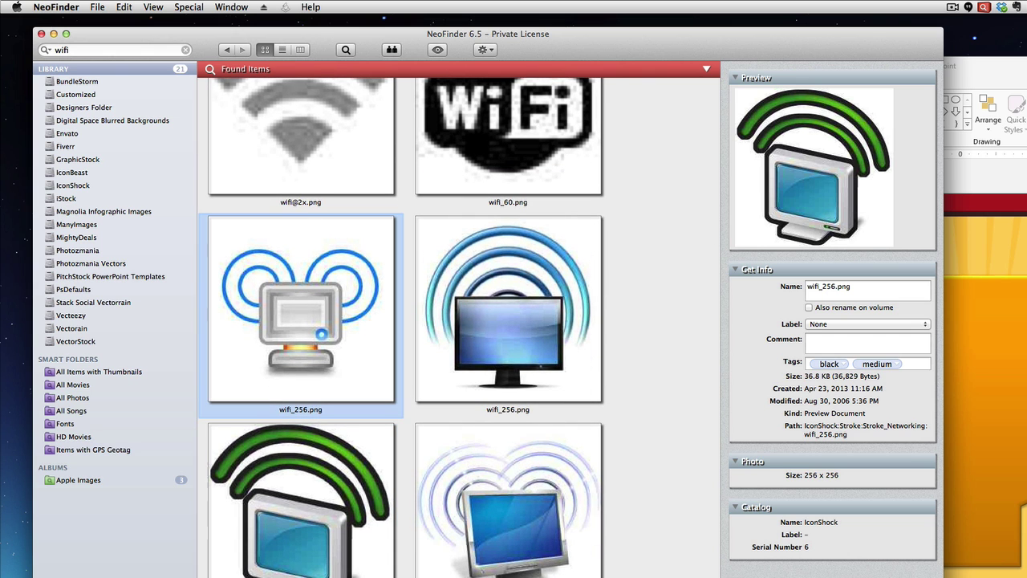
Insert the blue-screen monitor picture wifi_256.png on PowerPoint slide 39 and place it over the upper-right part of the merged shape
scroll(457, 328, "down", 4)
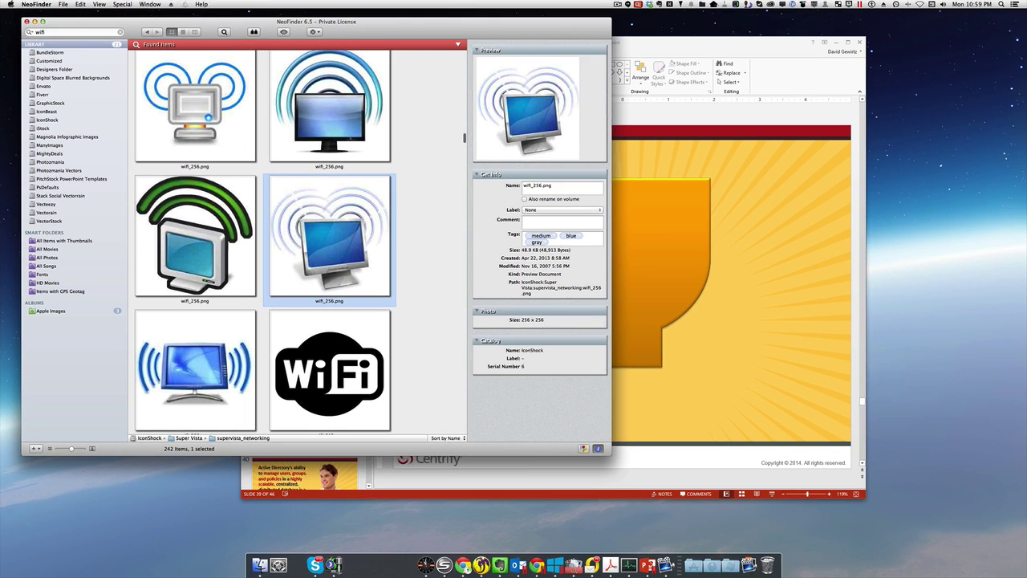
key("super+Tab")
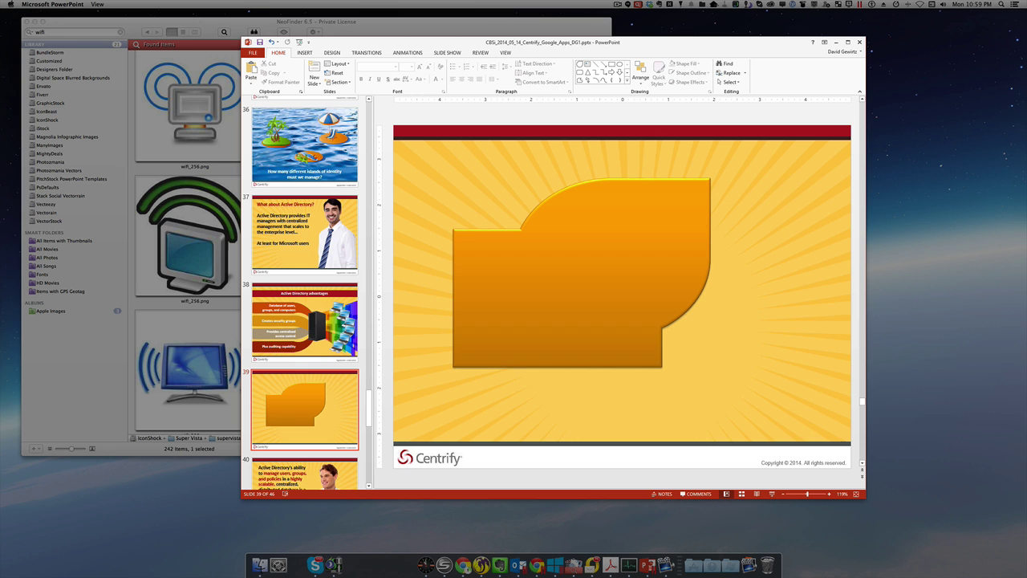
key("super+Tab")
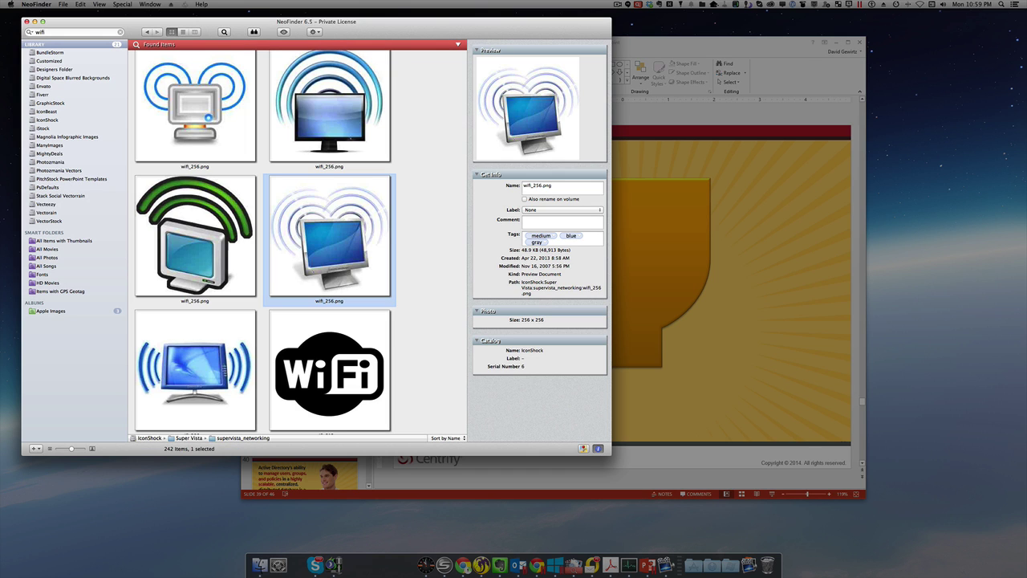
left_click_drag(330, 239, 690, 255)
left_click(754, 264)
left_click_drag(628, 309, 600, 268)
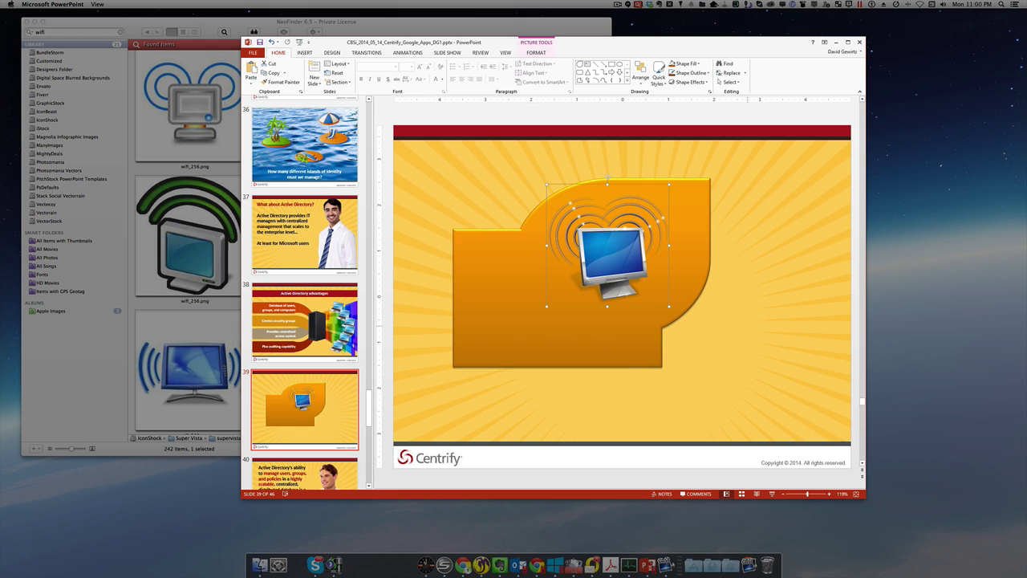
right_click(611, 270)
key("Escape")
Insert the glossy black 3D WiFi logo wifi_512.png from NeoFinder onto PowerPoint slide 38, "Active Directory advantages"
key("super+Tab")
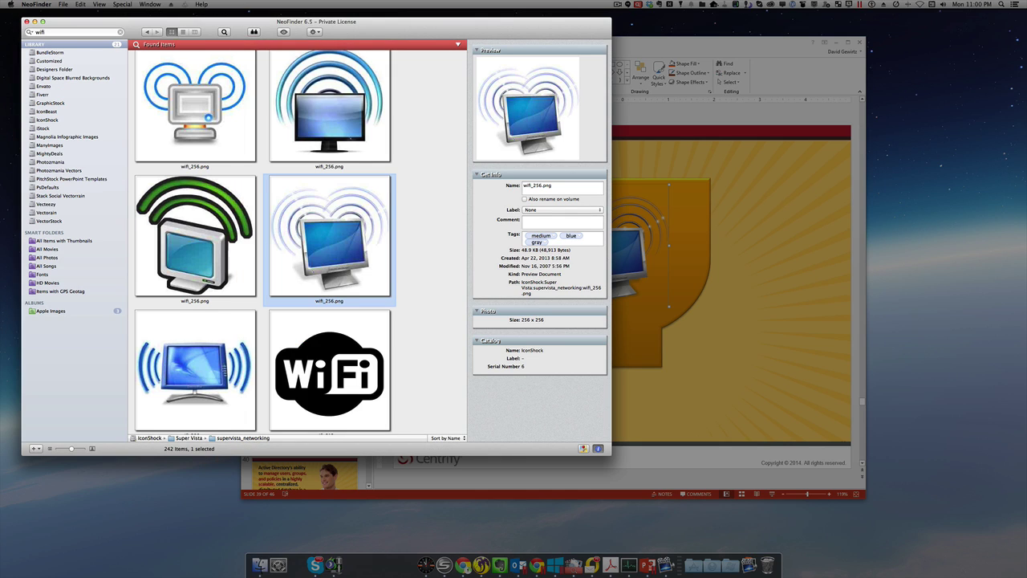
scroll(297, 243, "down", 5)
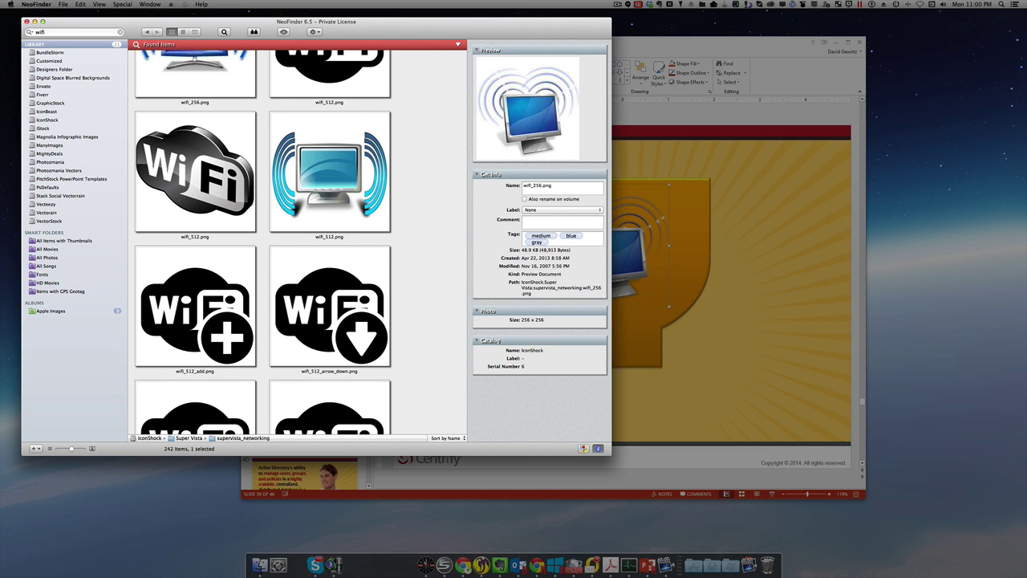
left_click(195, 172)
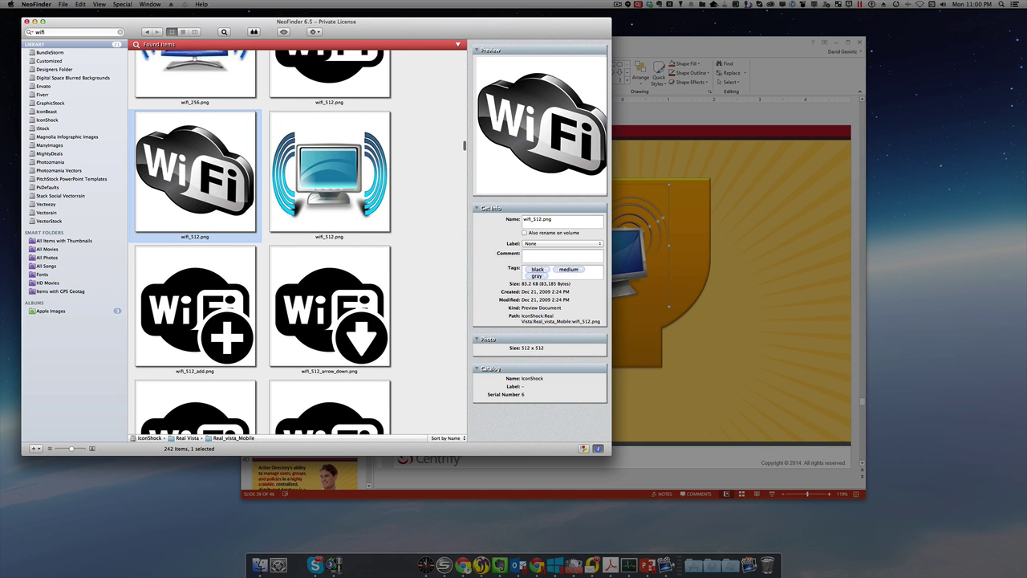
key("super+Tab")
left_click(304, 321)
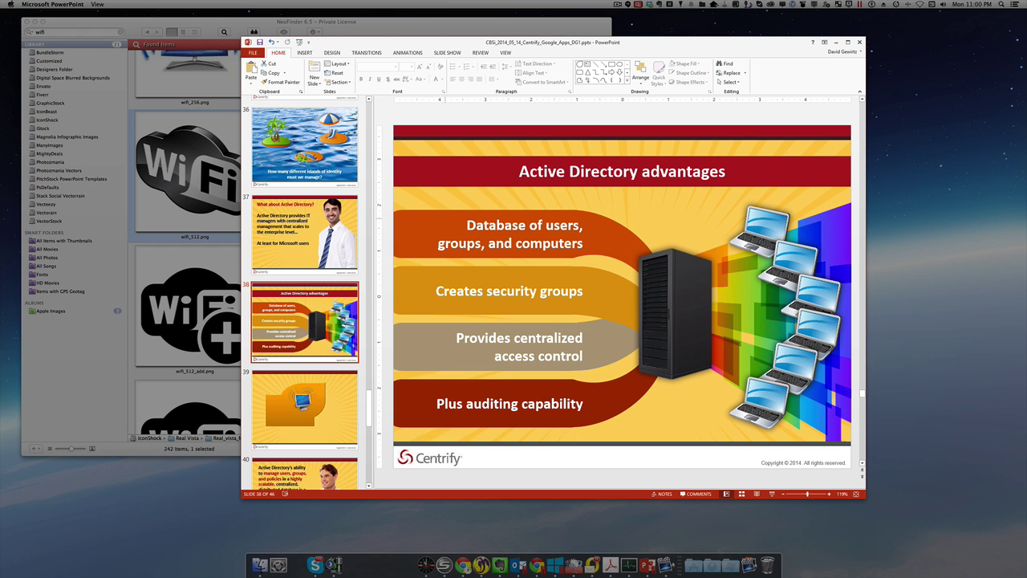
key("super+Tab")
left_click_drag(195, 172, 679, 215)
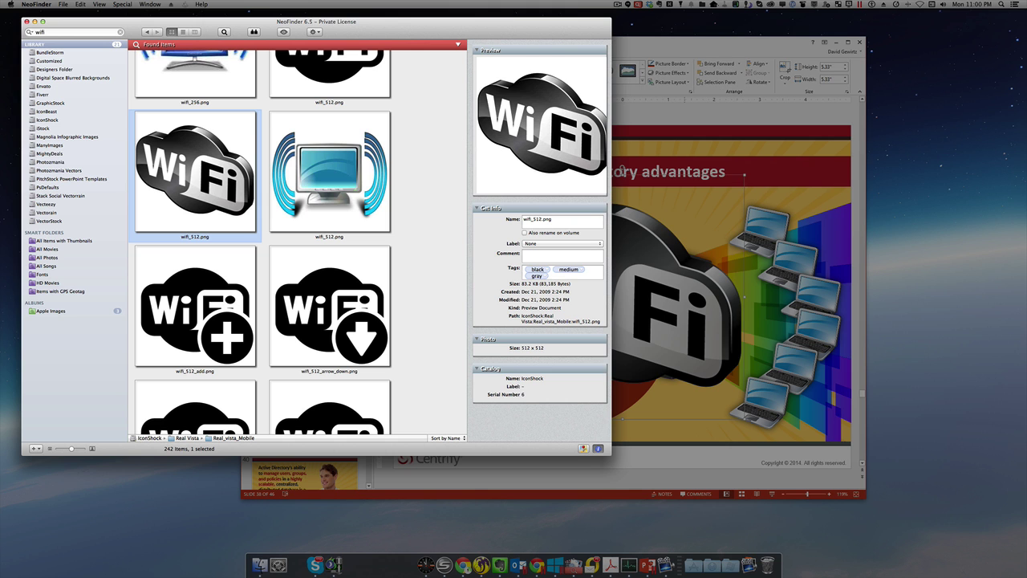
Shrink the WiFi logo to about 1.5" square, place it just above the server tower, and deselect it
left_click(685, 433)
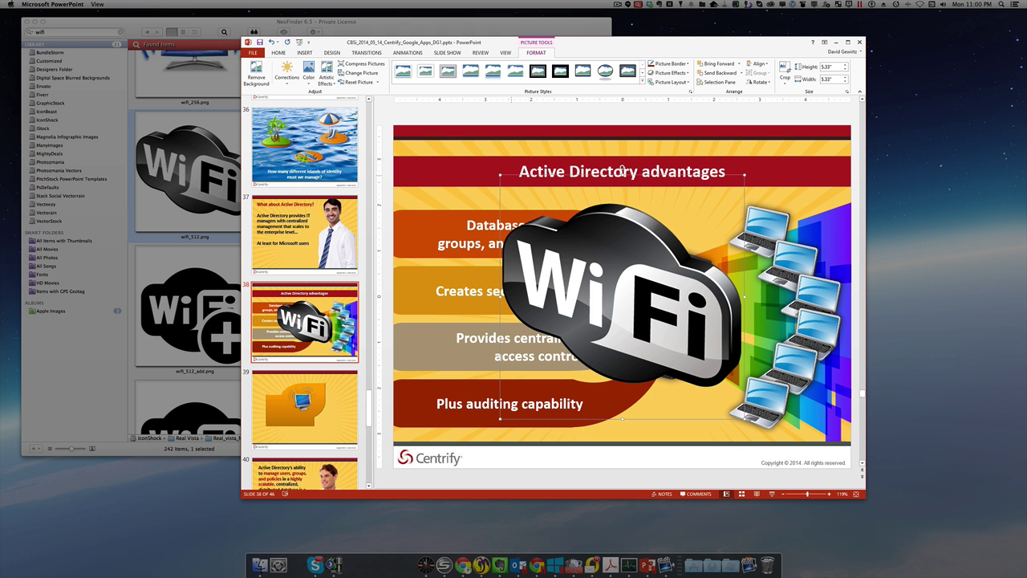
left_click_drag(500, 175, 639, 313)
left_click_drag(680, 351, 676, 210)
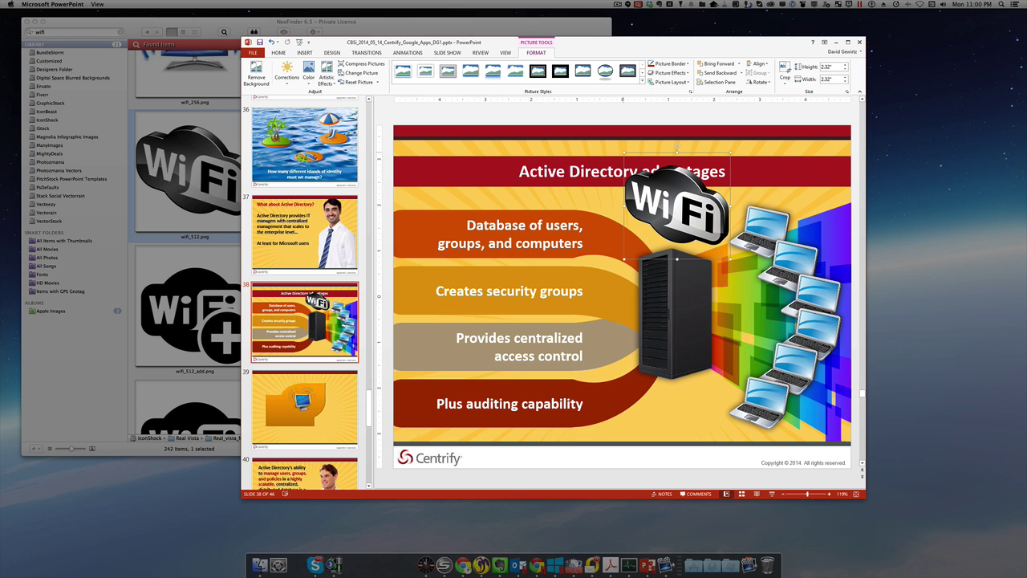
left_click_drag(624, 152, 662, 190)
left_click_drag(703, 230, 681, 222)
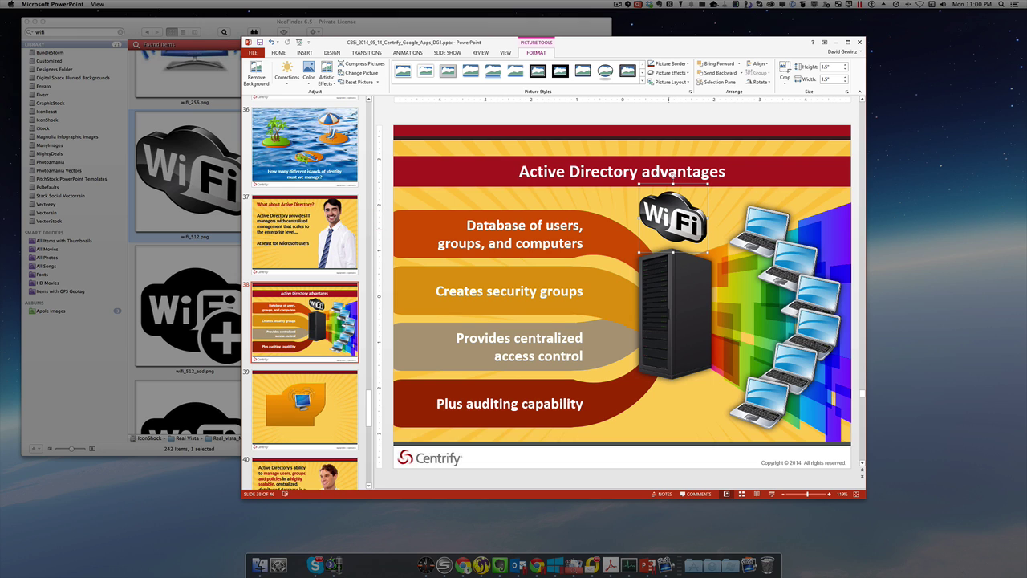
key("Escape")
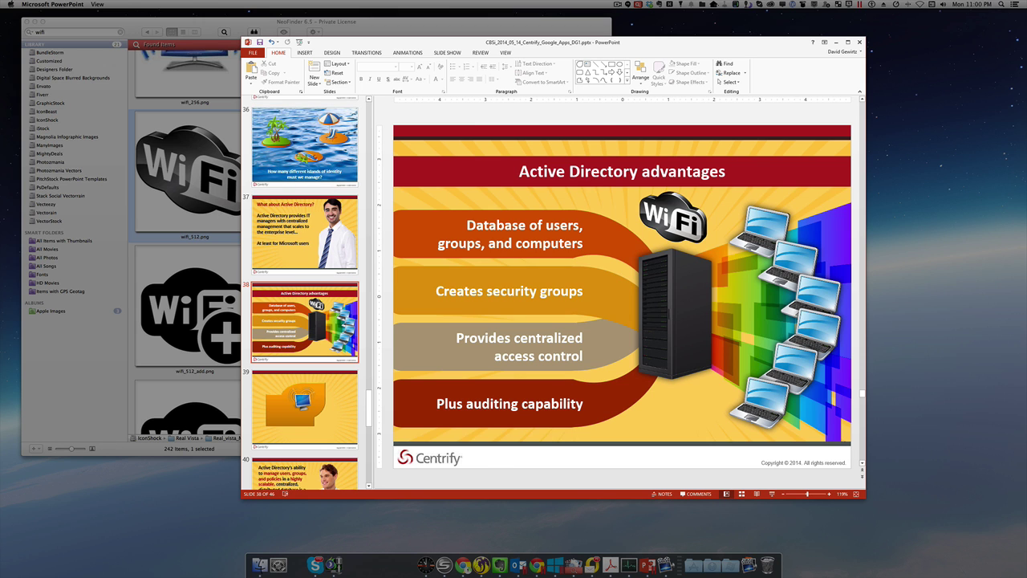
key("super+Tab")
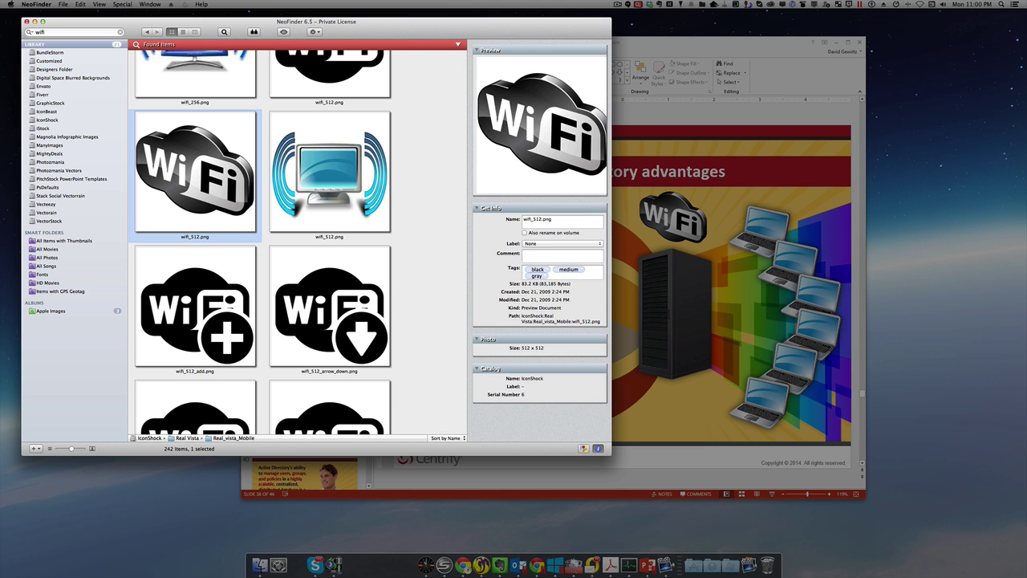
key("super+Tab")
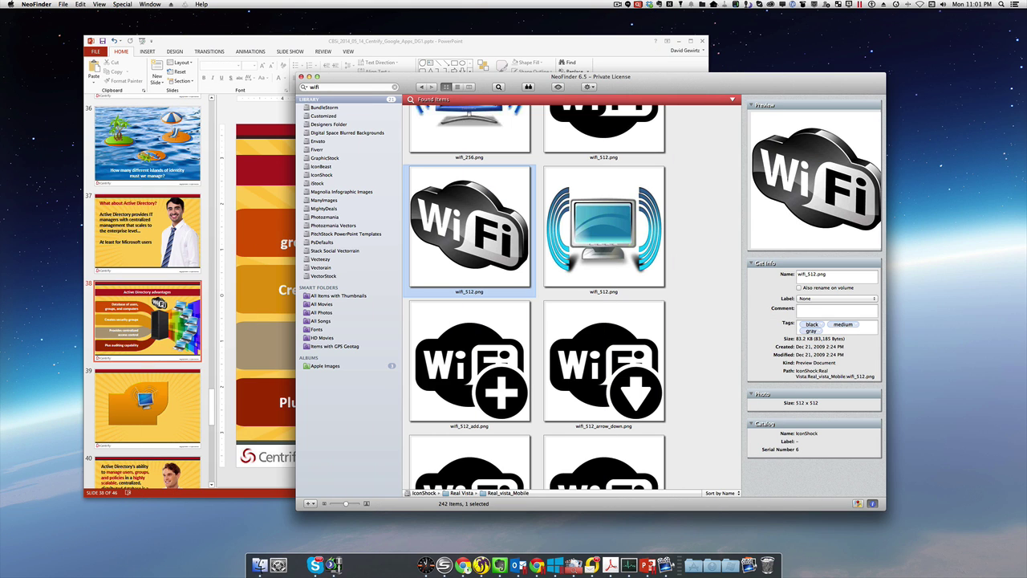
key("super+Tab")
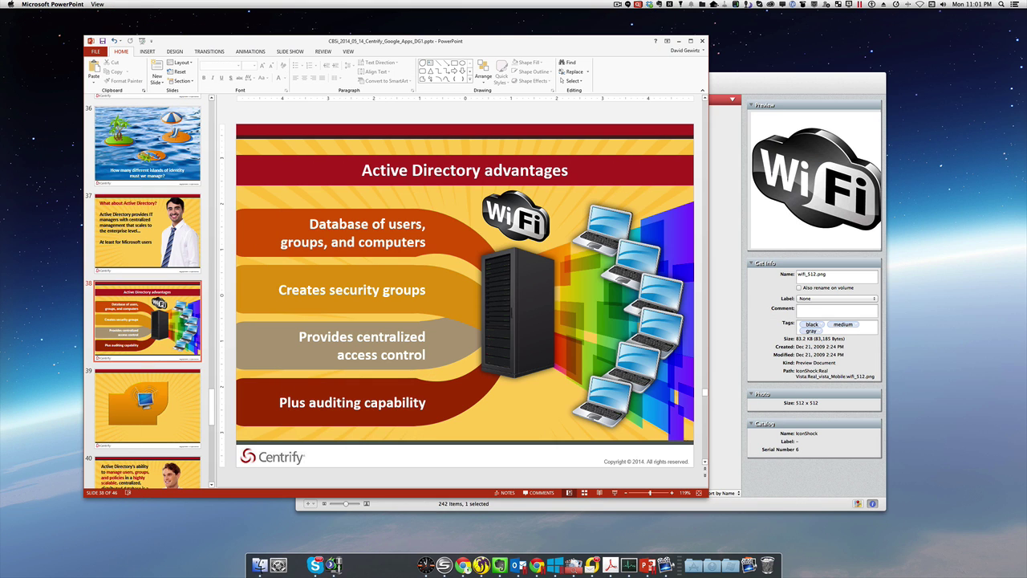